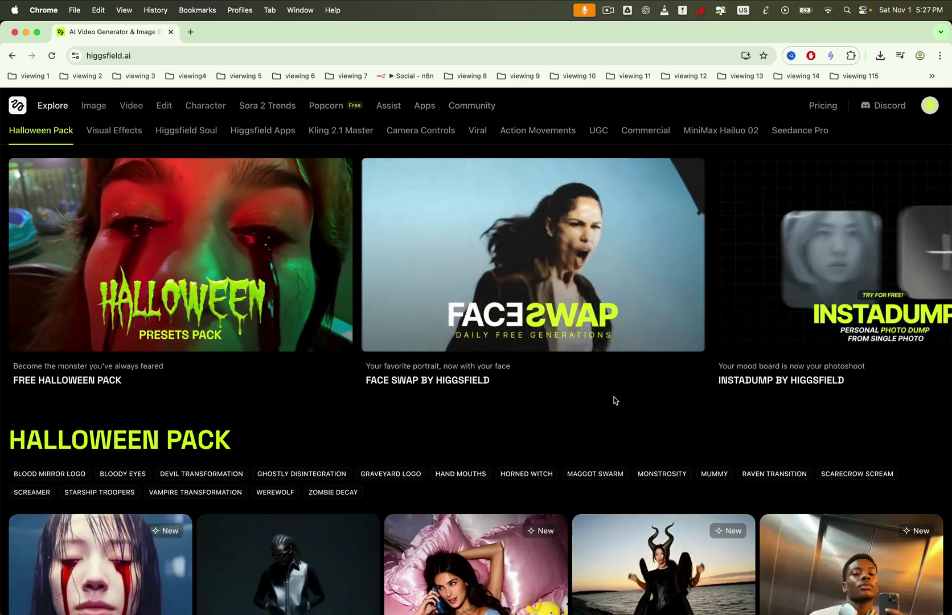
Step: Browse the apps list and open the Face Swap by Higgsfield page
{"action": "scroll", "coordinate": [614, 400], "scroll_direction": "down", "scroll_amount": 5}
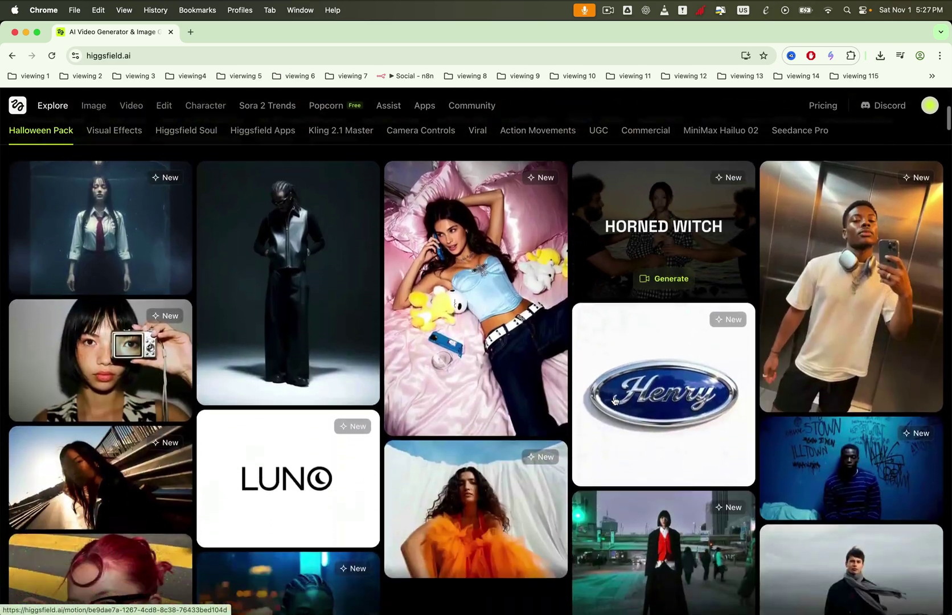
{"action": "scroll", "coordinate": [614, 400], "scroll_direction": "down", "scroll_amount": 7}
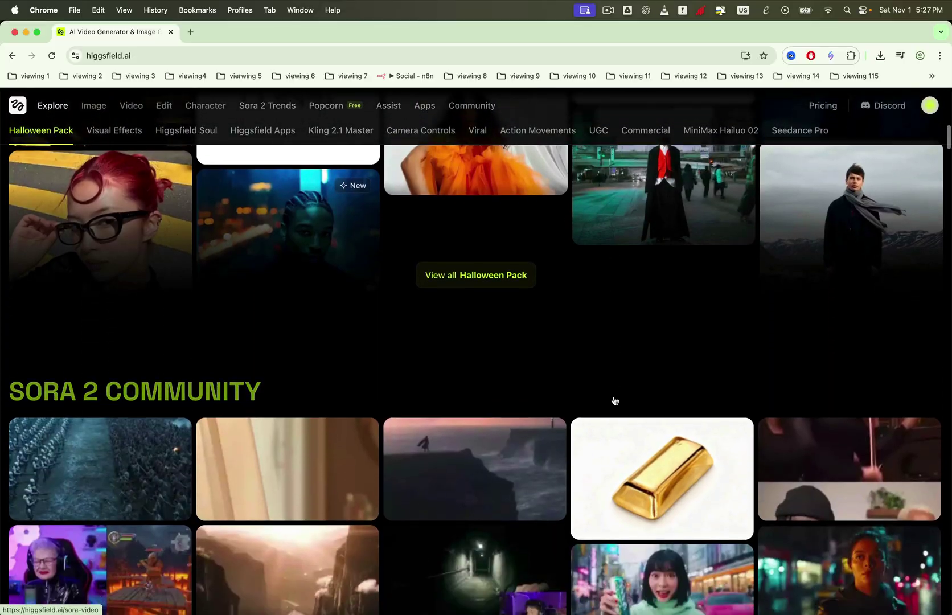
{"action": "scroll", "coordinate": [614, 400], "scroll_direction": "down", "scroll_amount": 3}
{"action": "scroll", "coordinate": [613, 400], "scroll_direction": "down", "scroll_amount": 9}
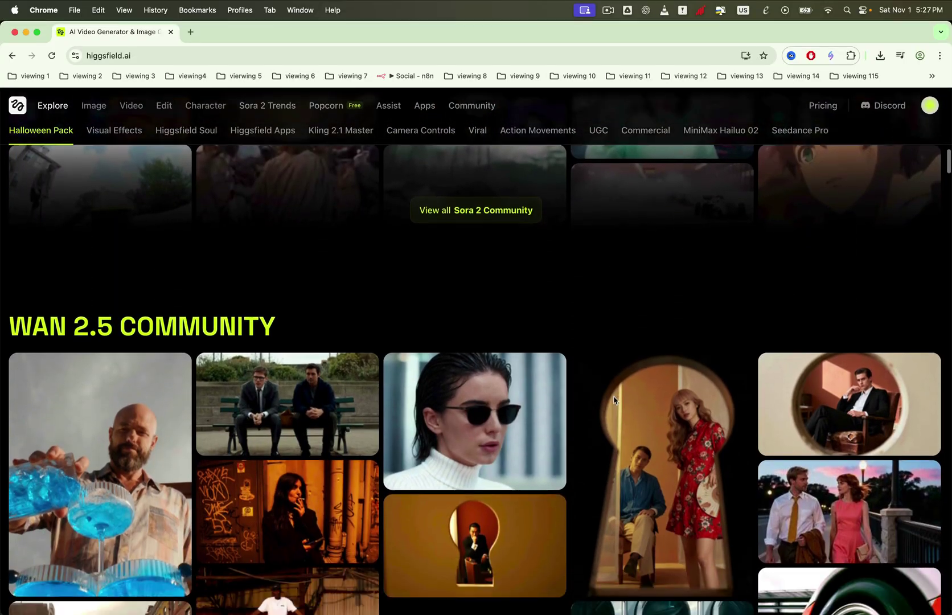
{"action": "scroll", "coordinate": [614, 400], "scroll_direction": "down", "scroll_amount": 6}
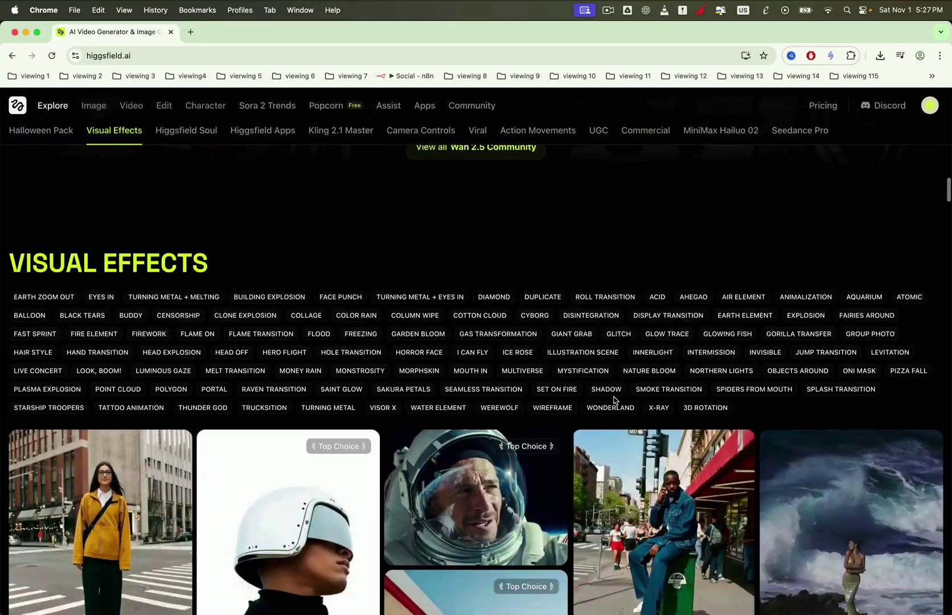
{"action": "scroll", "coordinate": [614, 400], "scroll_direction": "down", "scroll_amount": 9}
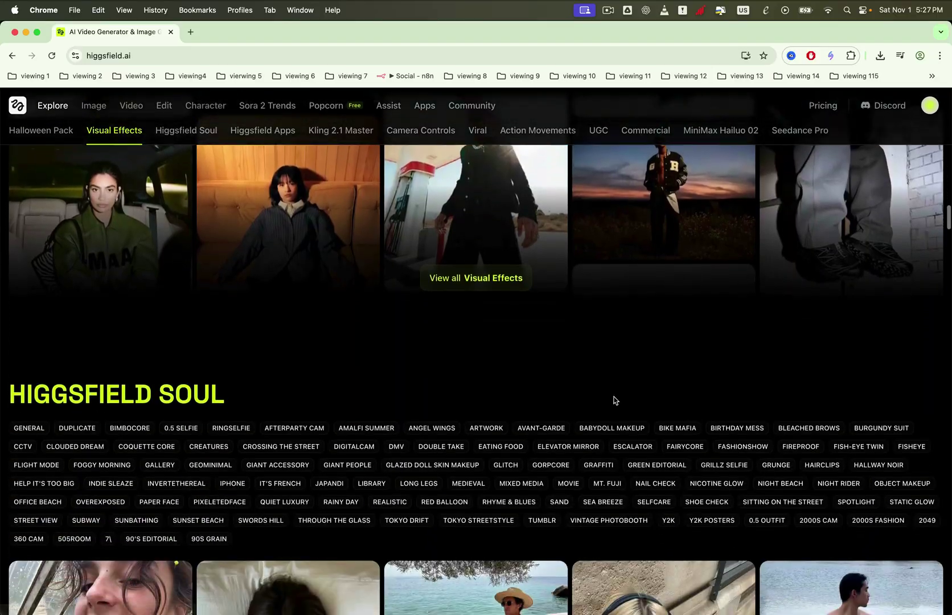
{"action": "scroll", "coordinate": [613, 400], "scroll_direction": "down", "scroll_amount": 6}
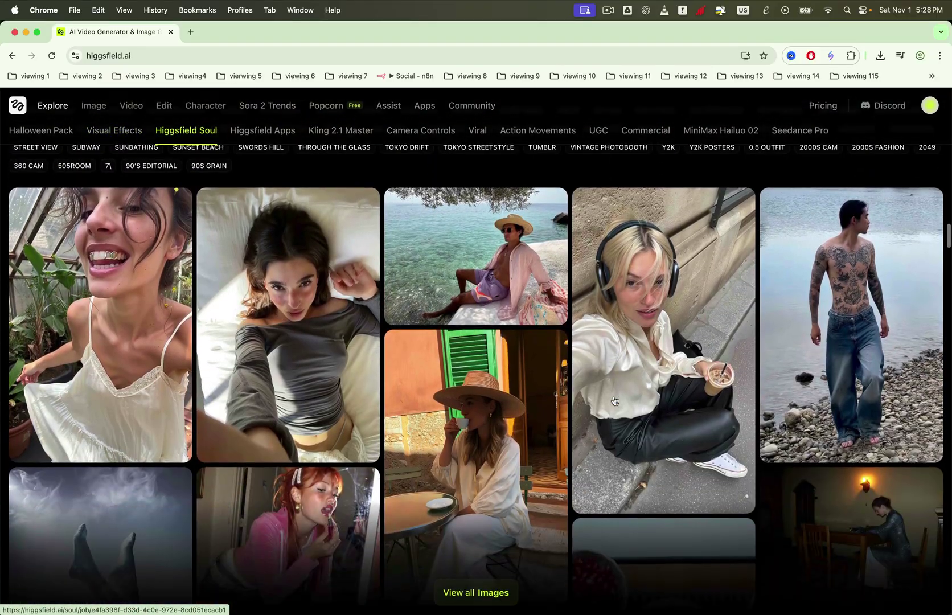
{"action": "scroll", "coordinate": [614, 400], "scroll_direction": "down", "scroll_amount": 9}
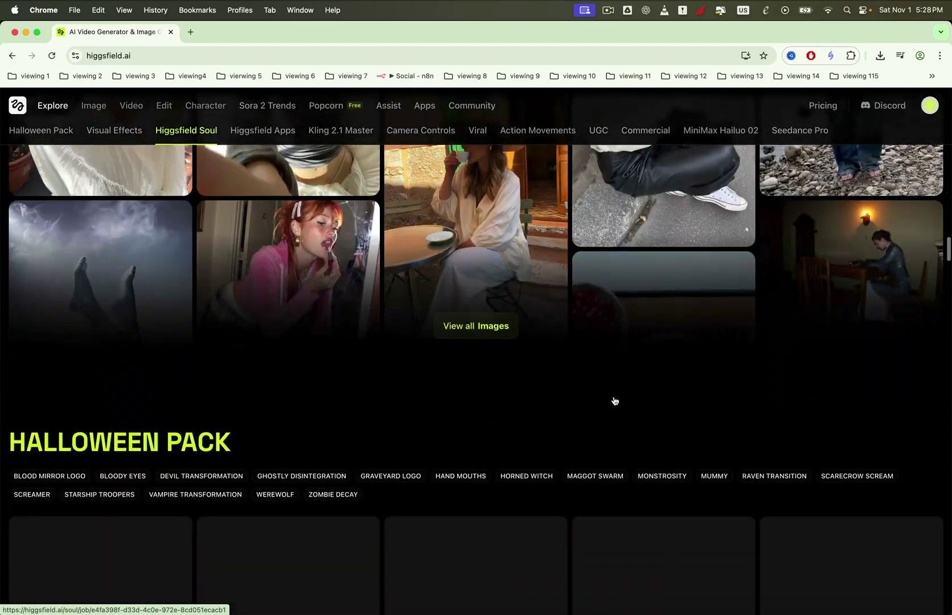
{"action": "scroll", "coordinate": [614, 400], "scroll_direction": "down", "scroll_amount": 2}
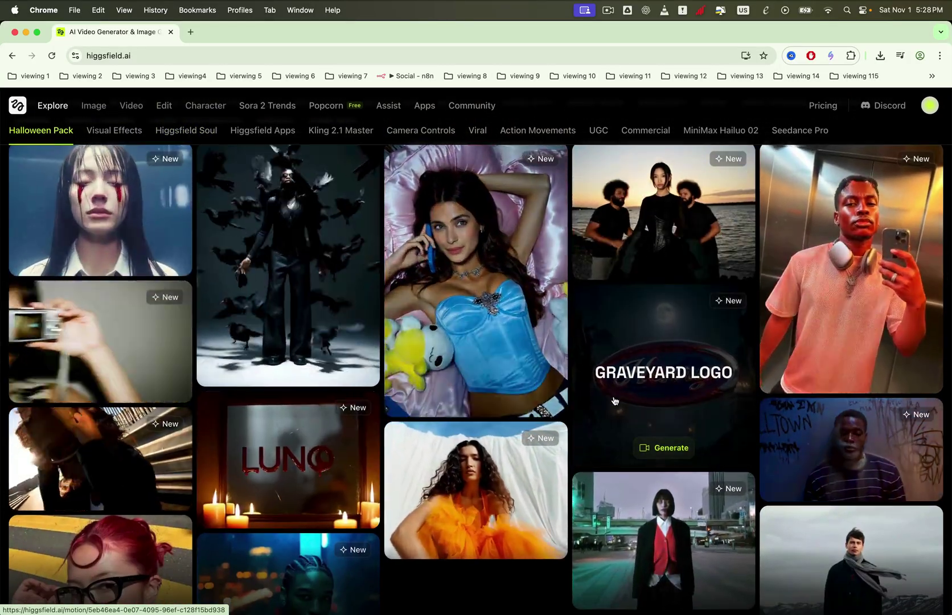
{"action": "scroll", "coordinate": [615, 400], "scroll_direction": "up", "scroll_amount": 7}
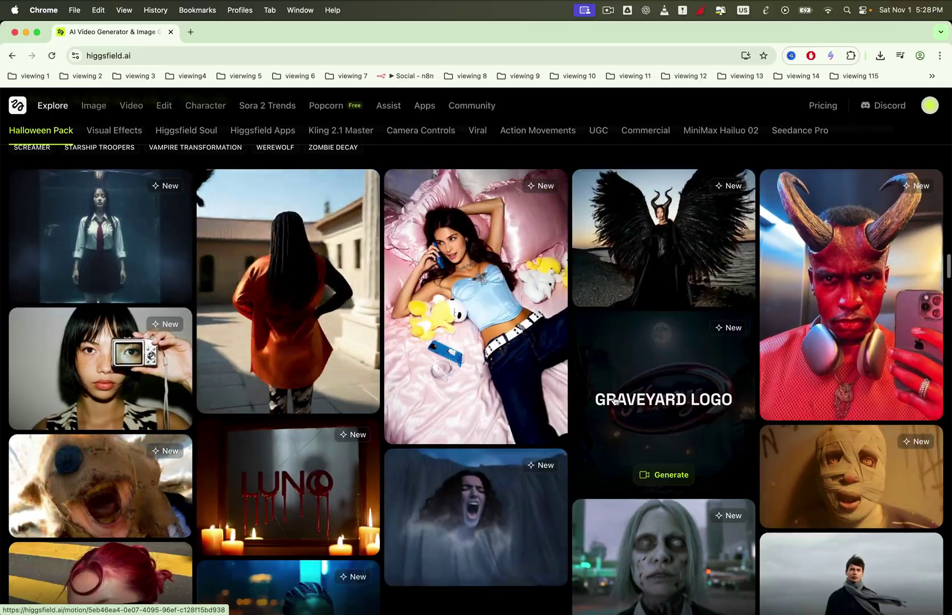
{"action": "scroll", "coordinate": [614, 400], "scroll_direction": "up", "scroll_amount": 15}
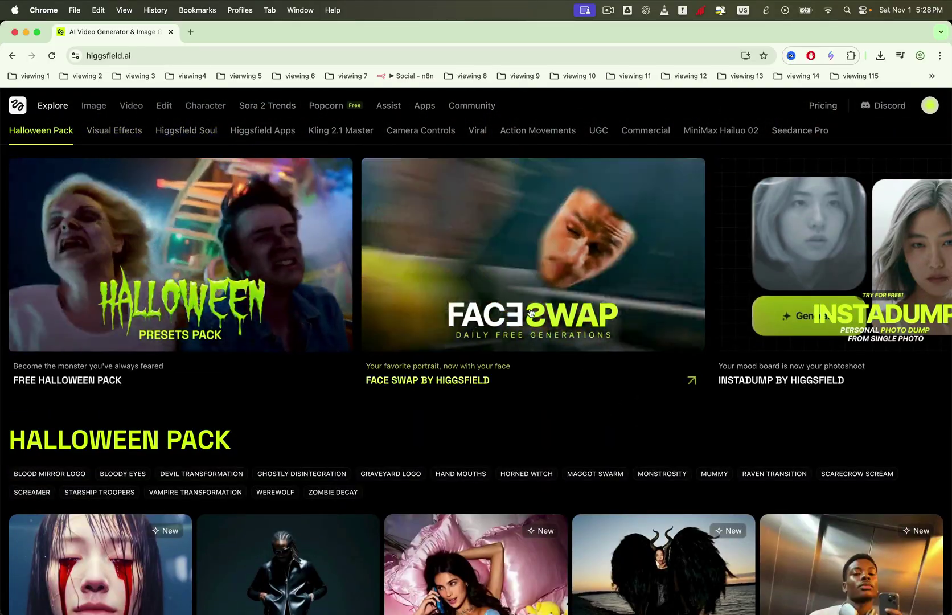
{"action": "left_click", "coordinate": [507, 283]}
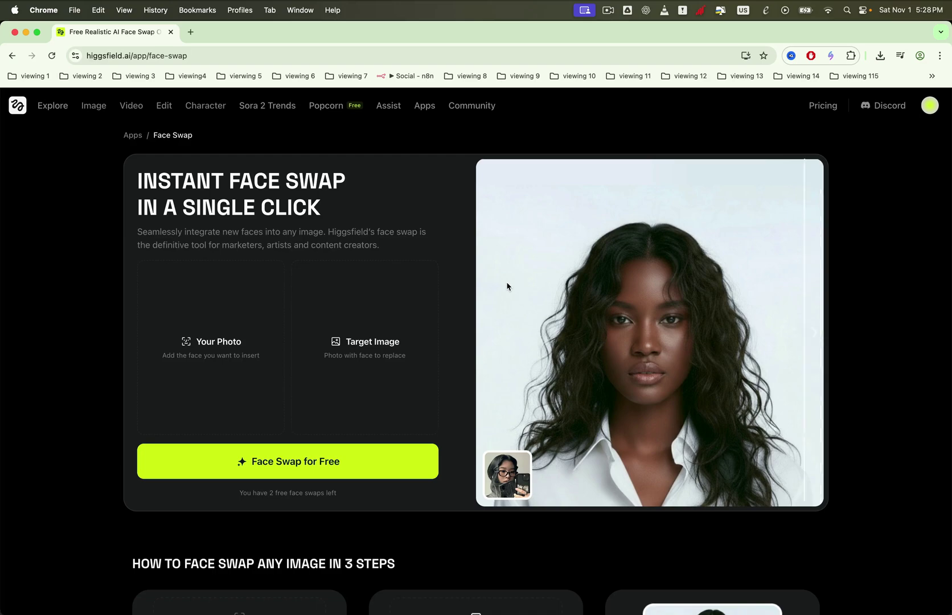
Step: Scroll through the Face Swap steps and examples down to the $9–$249 monthly plans
{"action": "scroll", "coordinate": [507, 286], "scroll_direction": "down", "scroll_amount": 8}
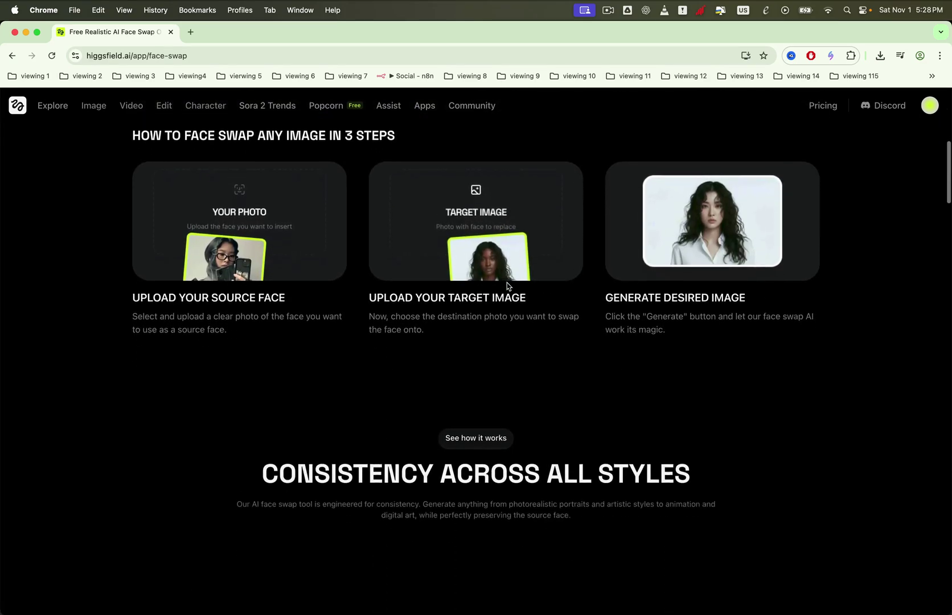
{"action": "scroll", "coordinate": [507, 282], "scroll_direction": "down", "scroll_amount": 5}
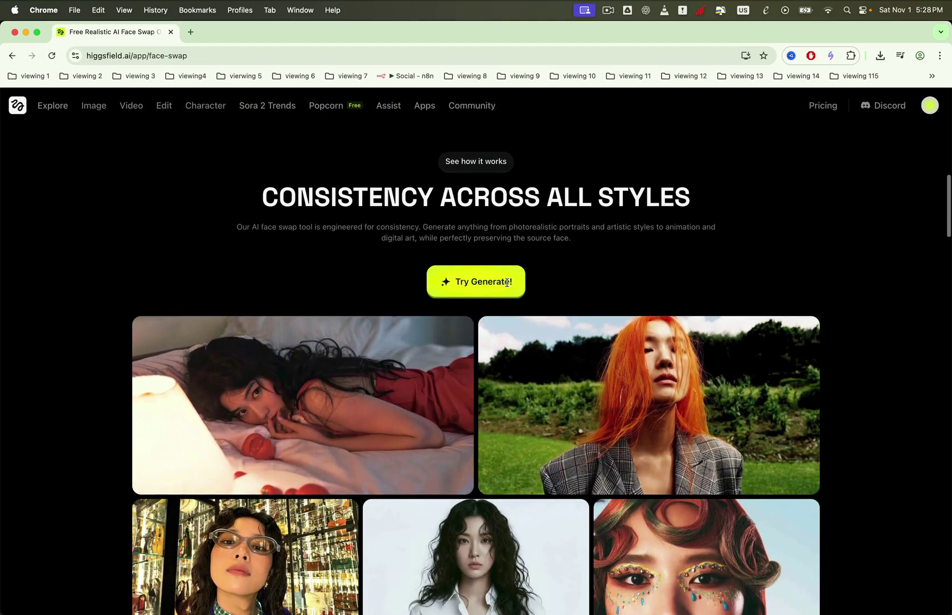
{"action": "scroll", "coordinate": [506, 282], "scroll_direction": "down", "scroll_amount": 4}
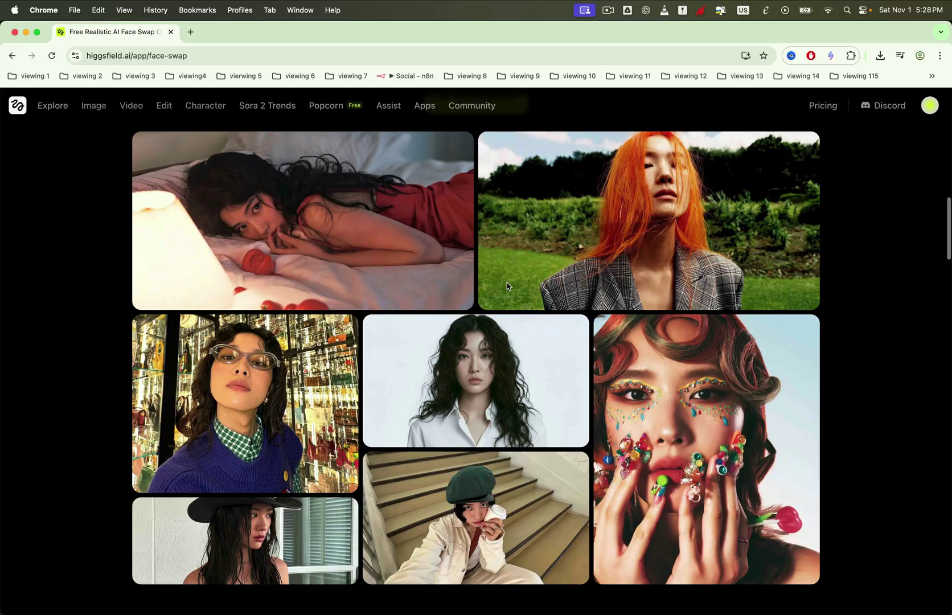
{"action": "scroll", "coordinate": [507, 283], "scroll_direction": "down", "scroll_amount": 2}
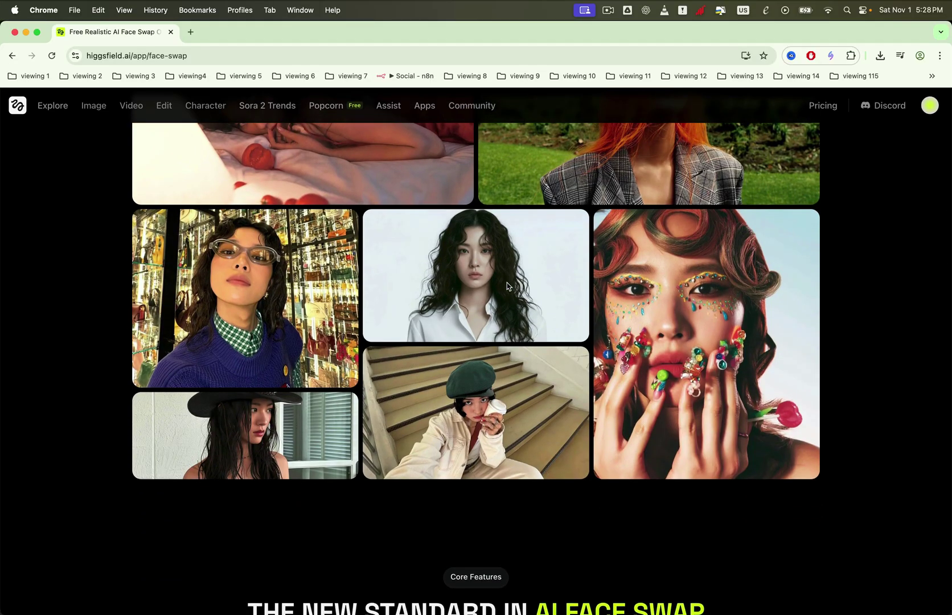
{"action": "scroll", "coordinate": [508, 284], "scroll_direction": "down", "scroll_amount": 12}
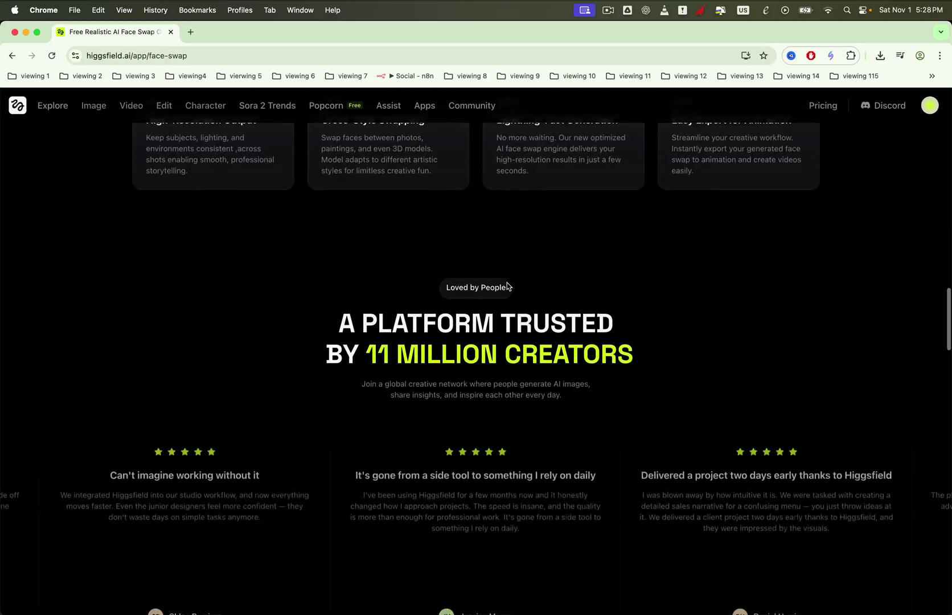
{"action": "scroll", "coordinate": [507, 283], "scroll_direction": "down", "scroll_amount": 9}
{"action": "scroll", "coordinate": [710, 393], "scroll_direction": "down", "scroll_amount": 3}
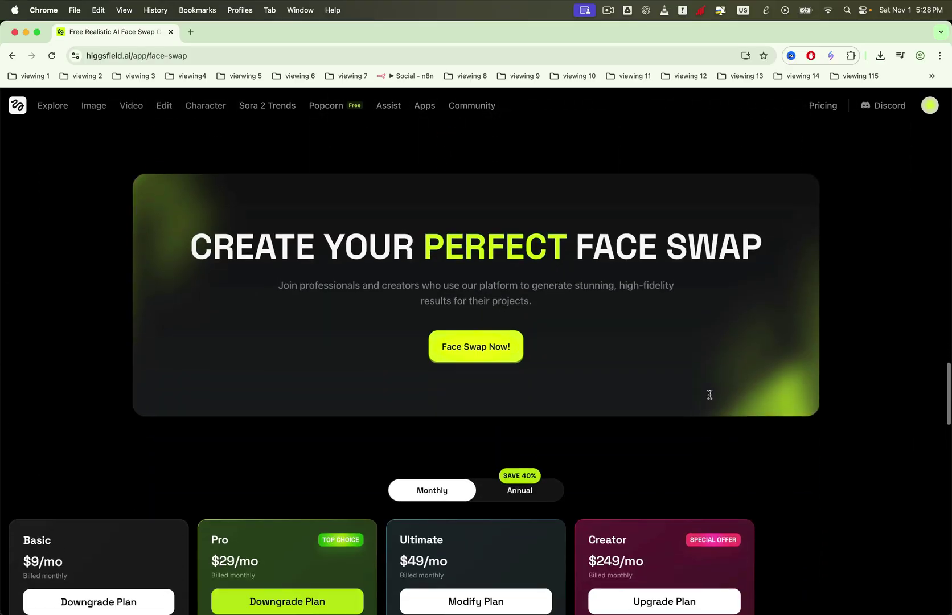
{"action": "scroll", "coordinate": [709, 394], "scroll_direction": "down", "scroll_amount": 1}
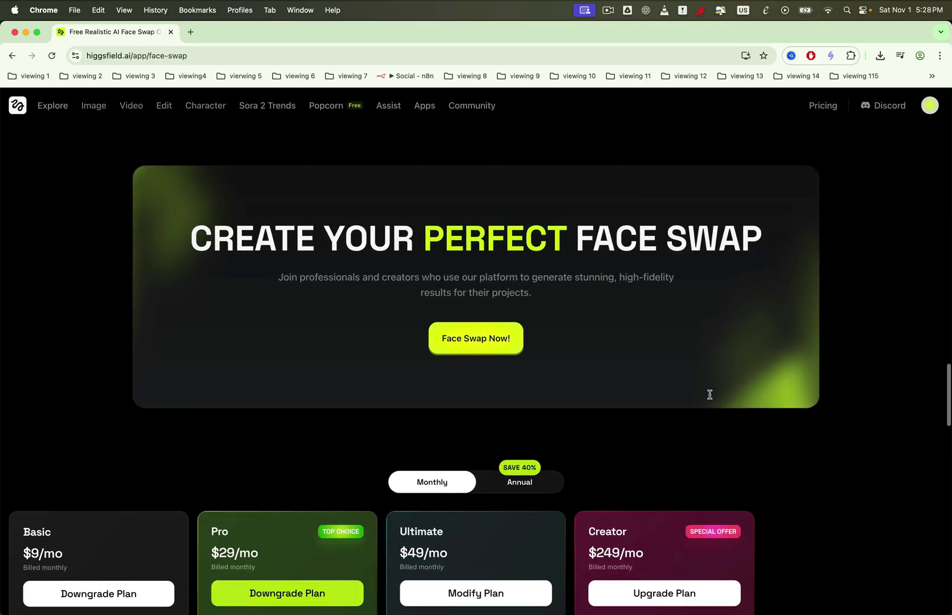
Step: Swap the cowboy photo's face onto the curly-haired man's portrait
{"action": "left_click", "coordinate": [487, 341]}
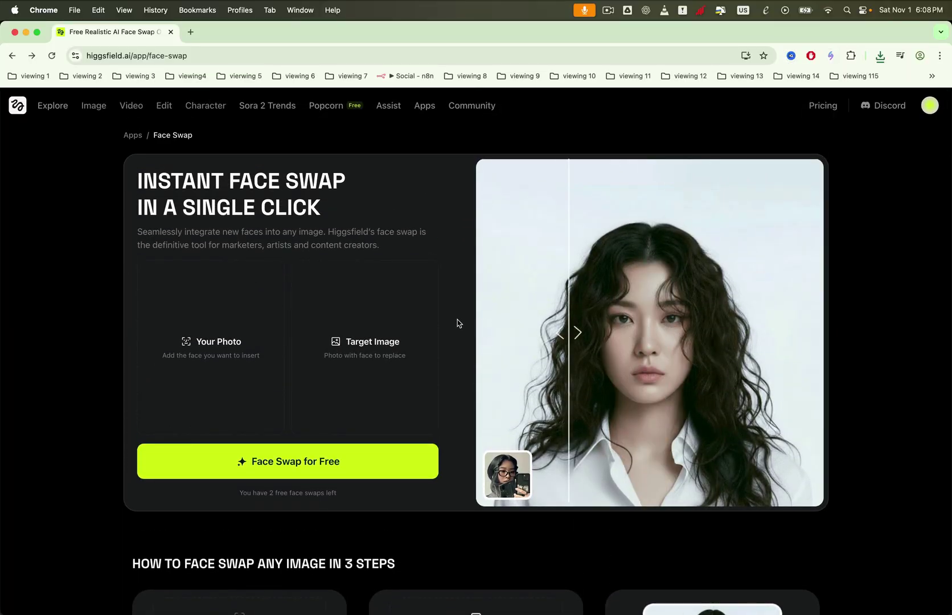
{"action": "left_click", "coordinate": [227, 351]}
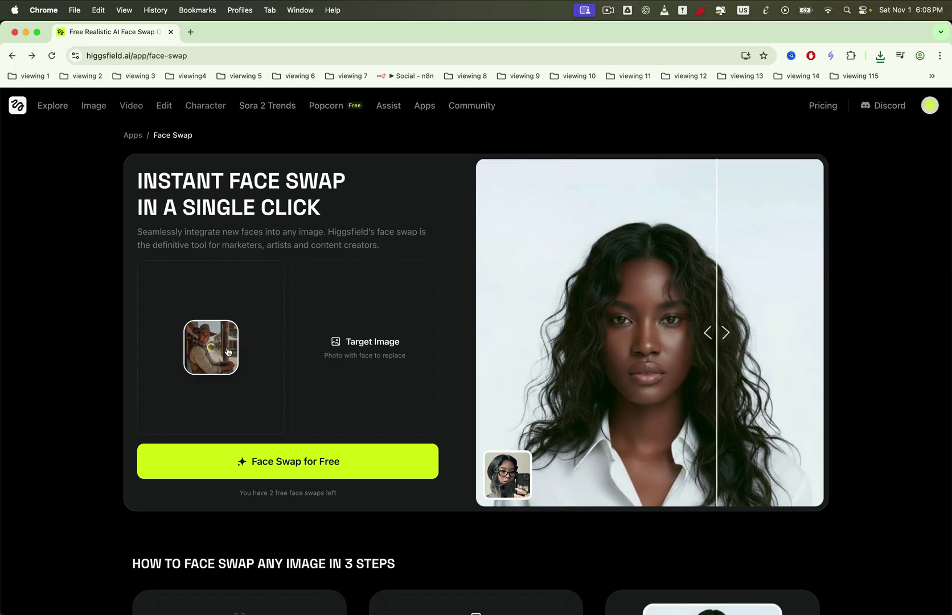
{"action": "left_click", "coordinate": [333, 354]}
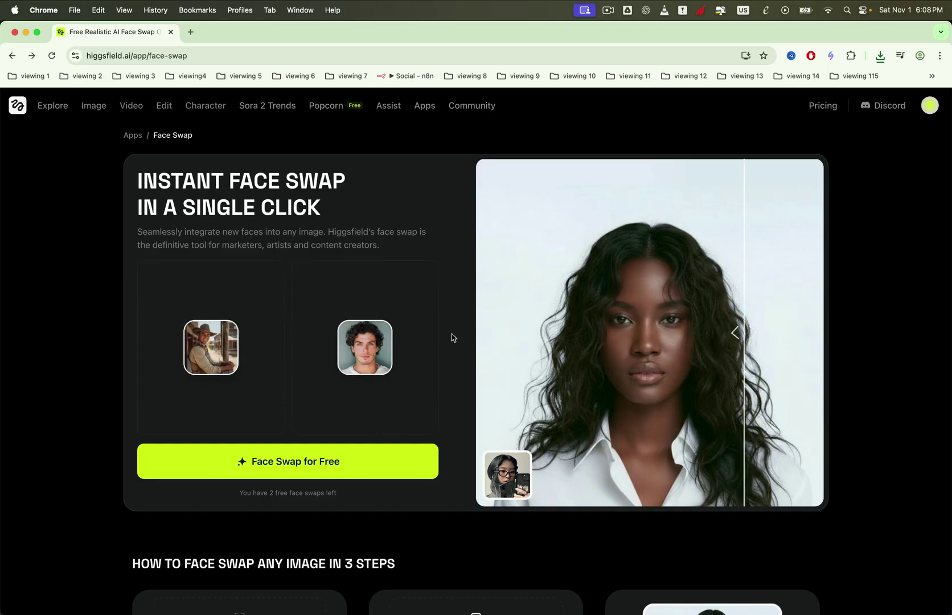
{"action": "left_click", "coordinate": [313, 462]}
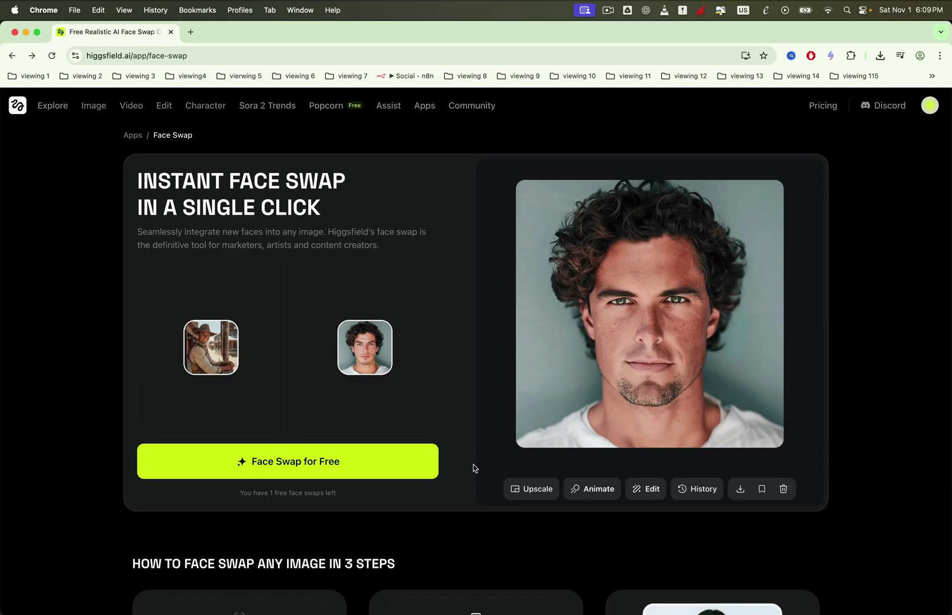
Step: Enlarge the cowboy source photo and the curly-haired target portrait to inspect them
{"action": "left_click", "coordinate": [230, 357]}
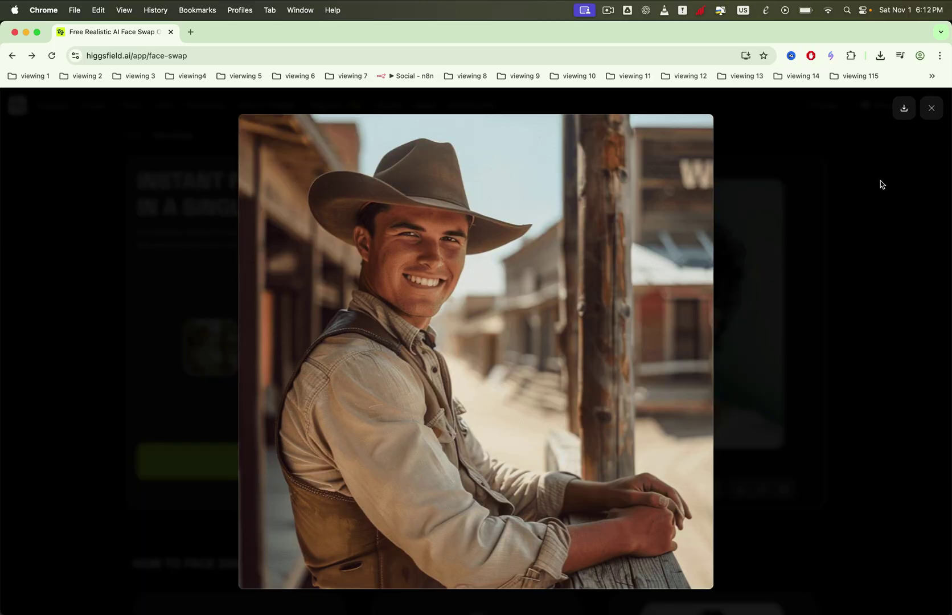
{"action": "left_click", "coordinate": [930, 109]}
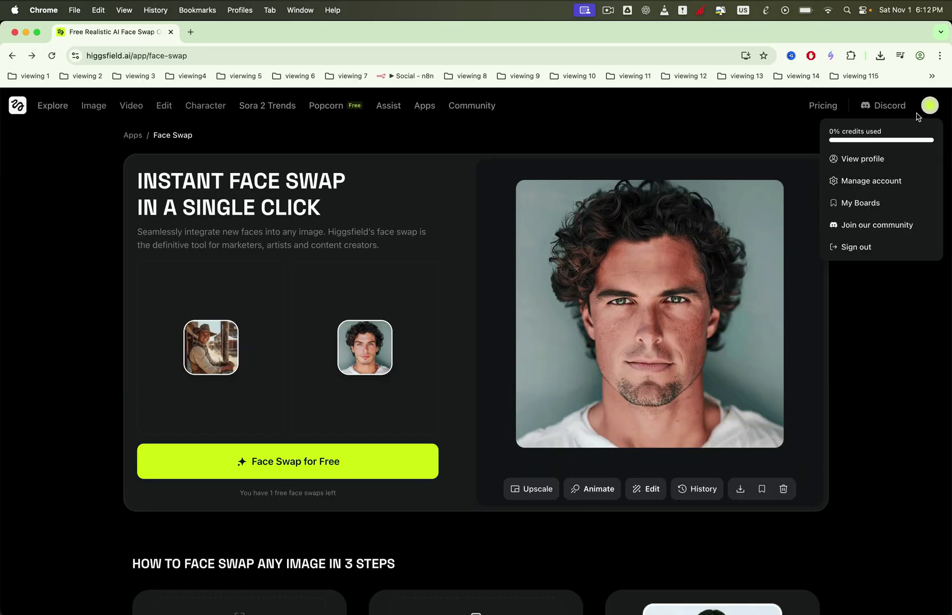
{"action": "left_click", "coordinate": [362, 357]}
Step: Replace both slots with a pasted woman's face and sweater-clad woman's portrait, then swap
{"action": "left_click", "coordinate": [931, 108]}
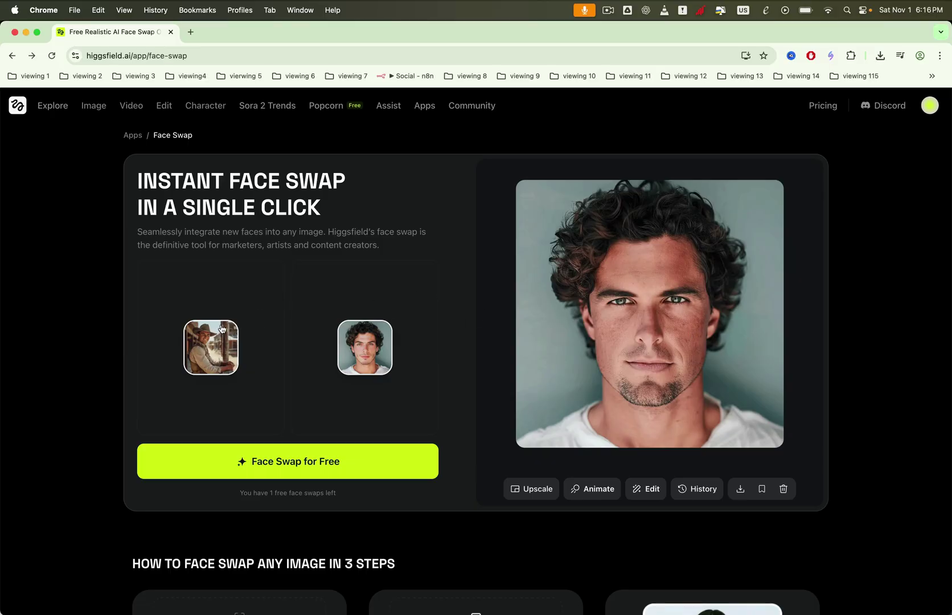
{"action": "left_click", "coordinate": [238, 322]}
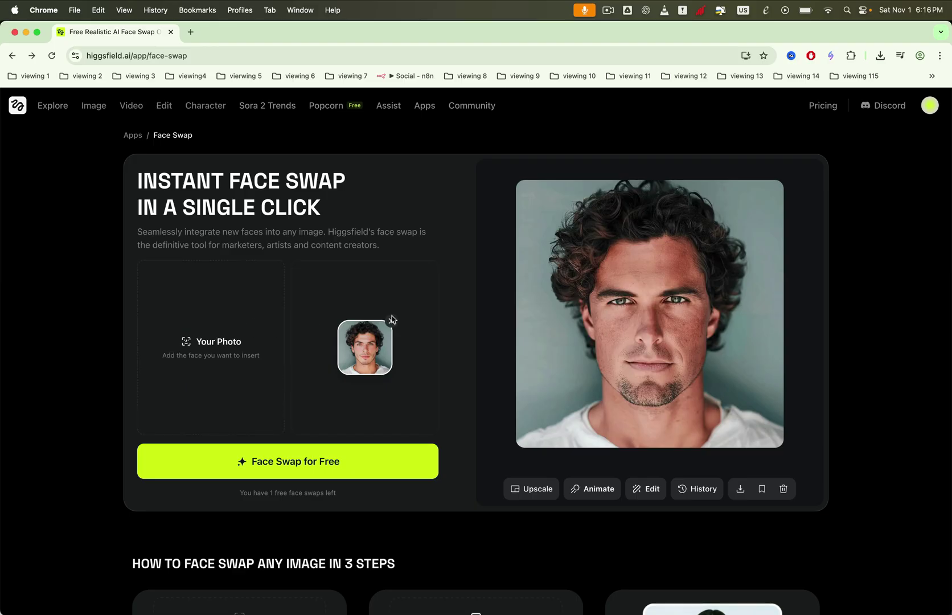
{"action": "left_click", "coordinate": [391, 320]}
{"action": "key", "text": "super+v"}
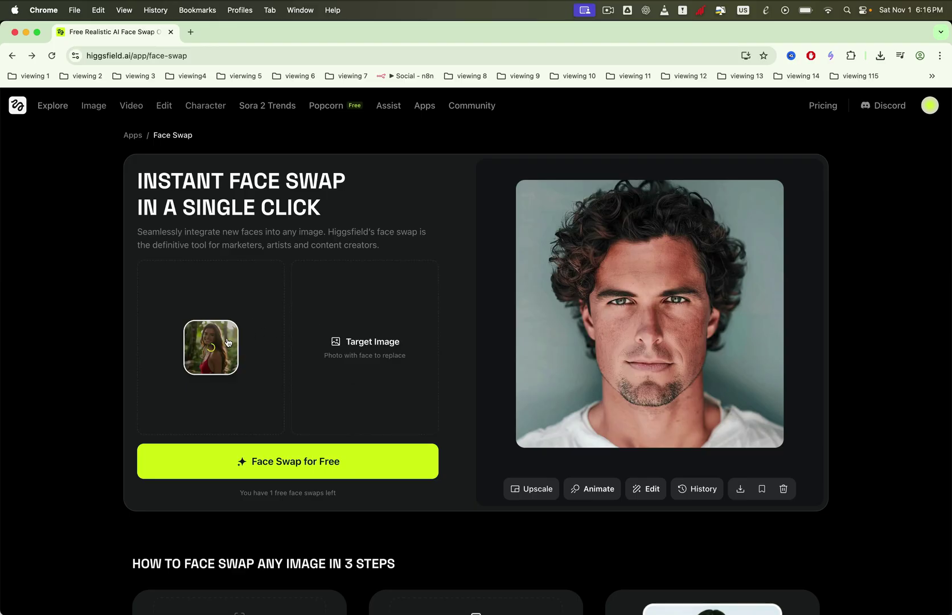
{"action": "key", "text": "super+v"}
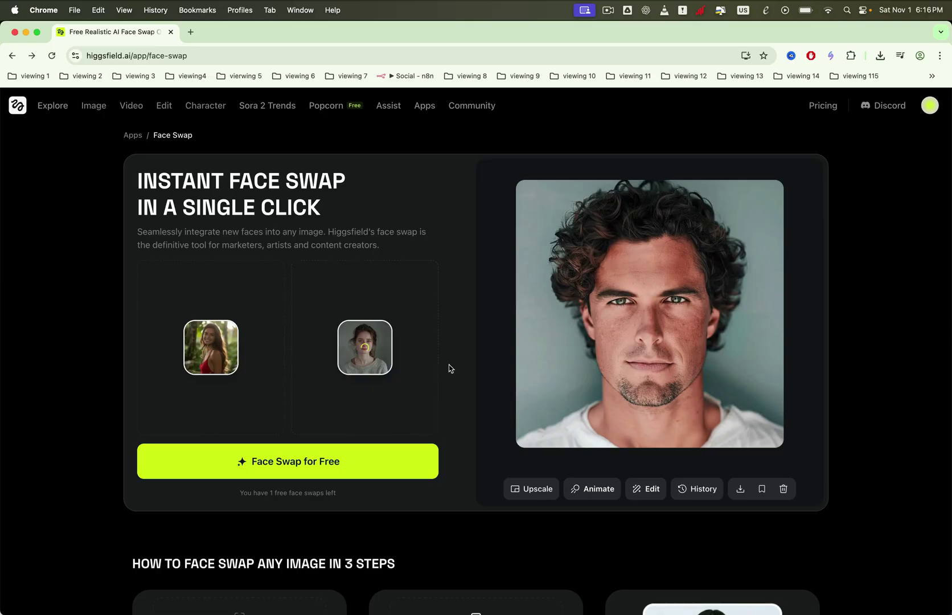
{"action": "left_click", "coordinate": [321, 456]}
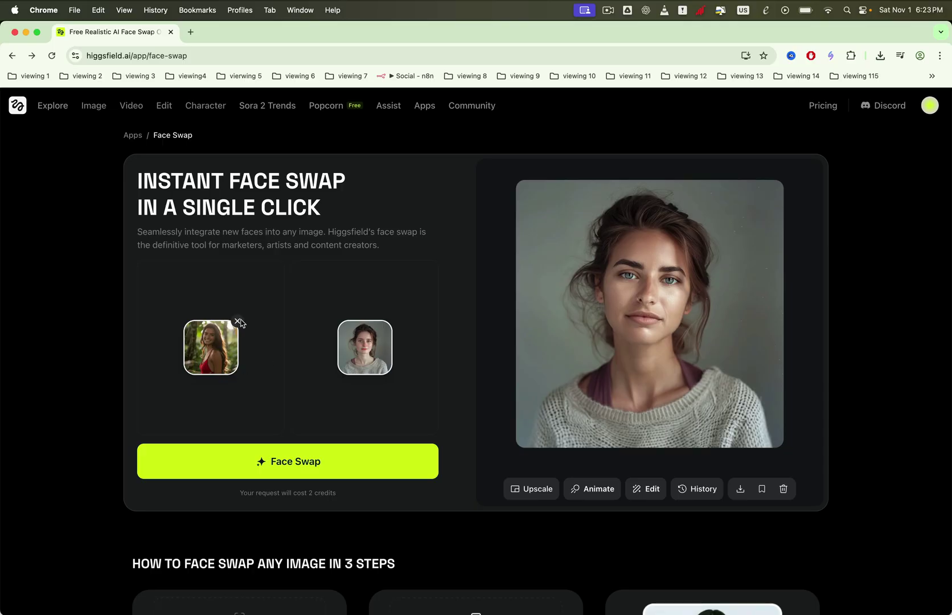
Step: Replace the face and target slots with two pasted men's photos
{"action": "left_click", "coordinate": [238, 322]}
{"action": "key", "text": "super+v"}
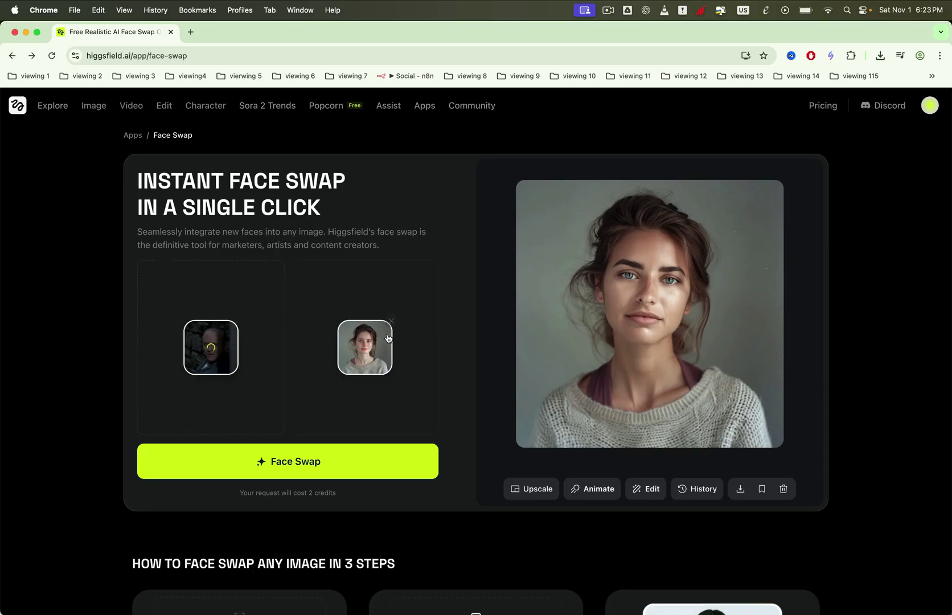
{"action": "left_click", "coordinate": [391, 322]}
{"action": "key", "text": "super+v"}
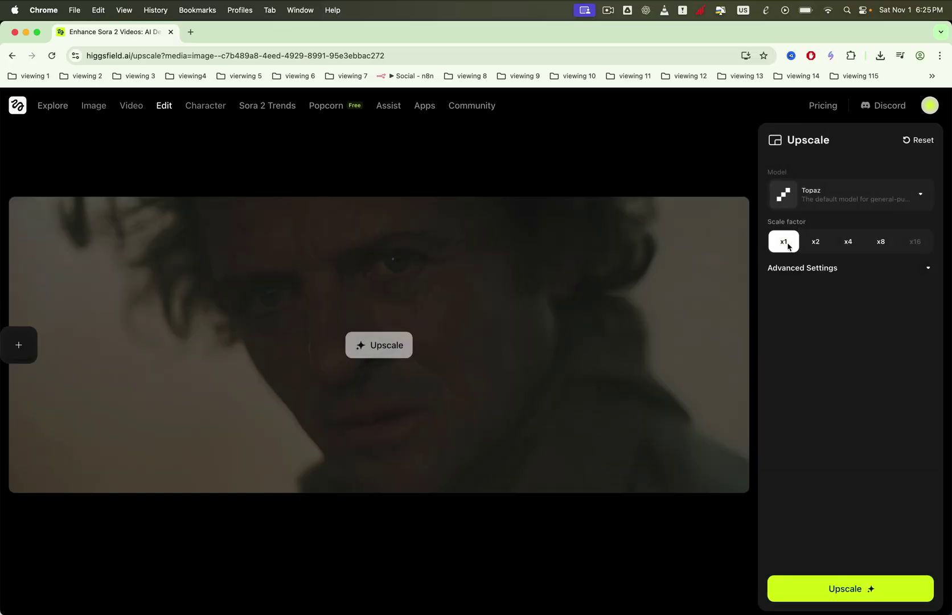
Step: Upscale the man's close-up at x2 with Topaz, with Advanced Settings expanded
{"action": "left_click", "coordinate": [872, 203]}
{"action": "left_click", "coordinate": [869, 313]}
{"action": "left_click", "coordinate": [816, 243]}
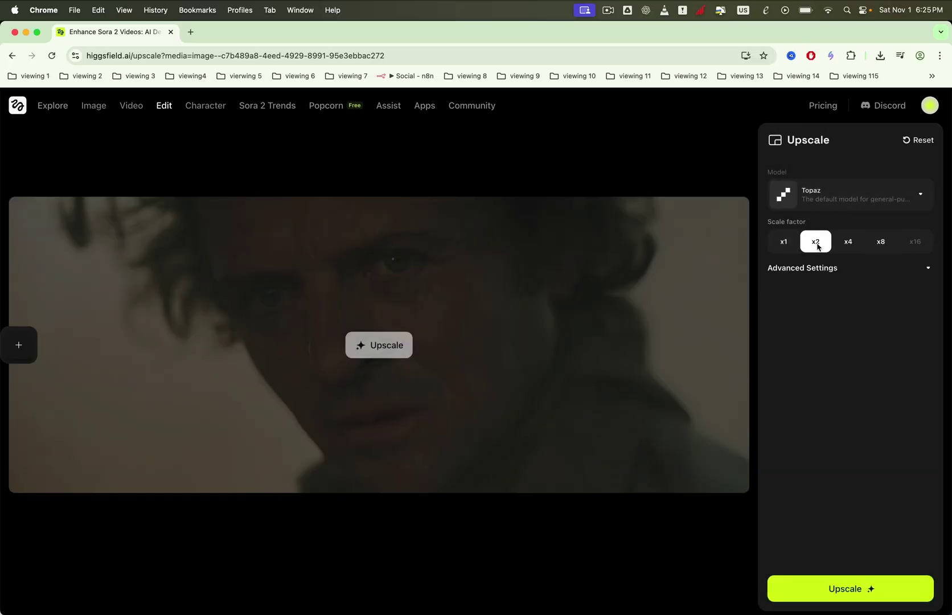
{"action": "left_click", "coordinate": [886, 270]}
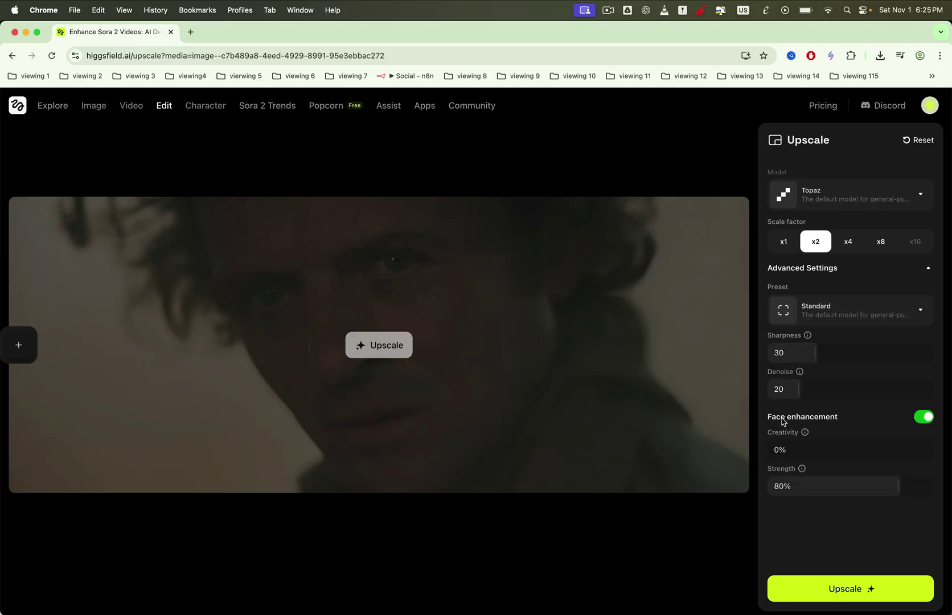
{"action": "left_click", "coordinate": [854, 583]}
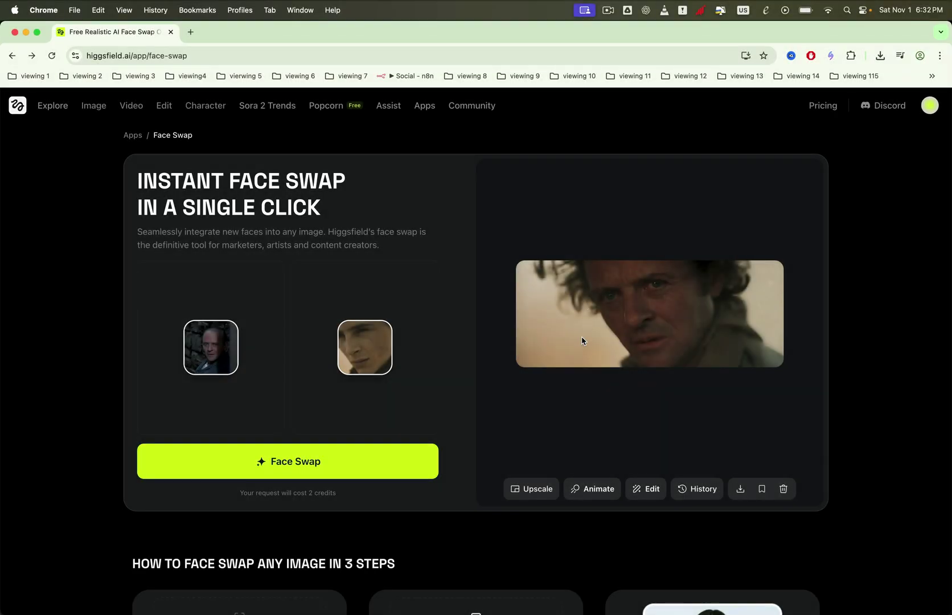
Step: Mask both of the man's eyes and generate an edit adding a pair of glasses
{"action": "left_click", "coordinate": [651, 489]}
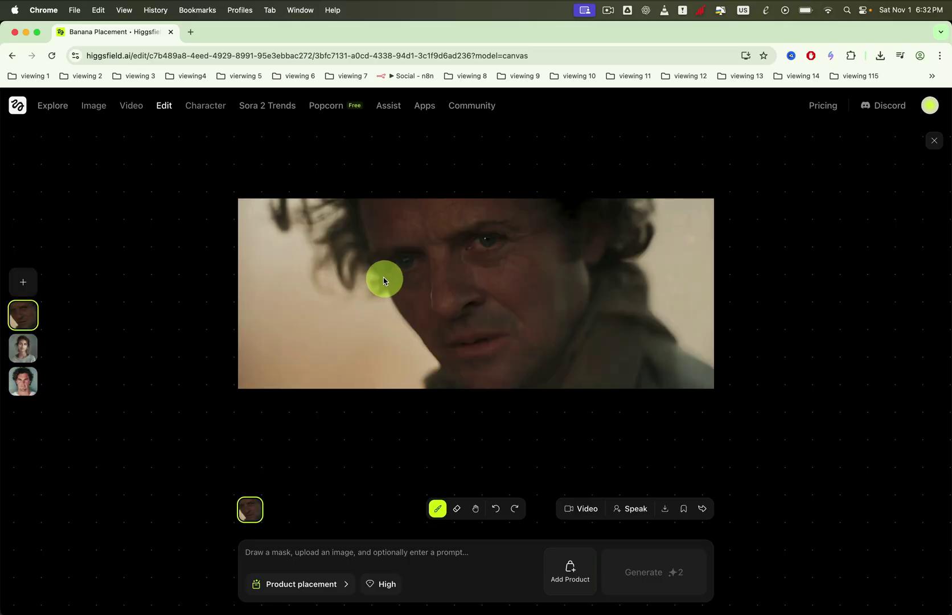
{"action": "left_click_drag", "start_coordinate": [374, 267], "coordinate": [506, 239]}
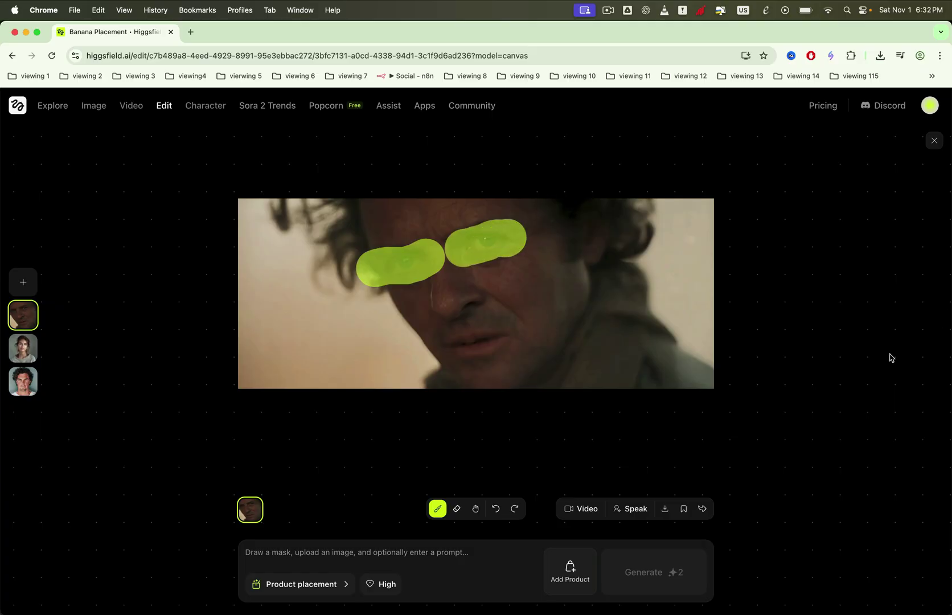
{"action": "type", "text": "Put a pair of glasses in the image"}
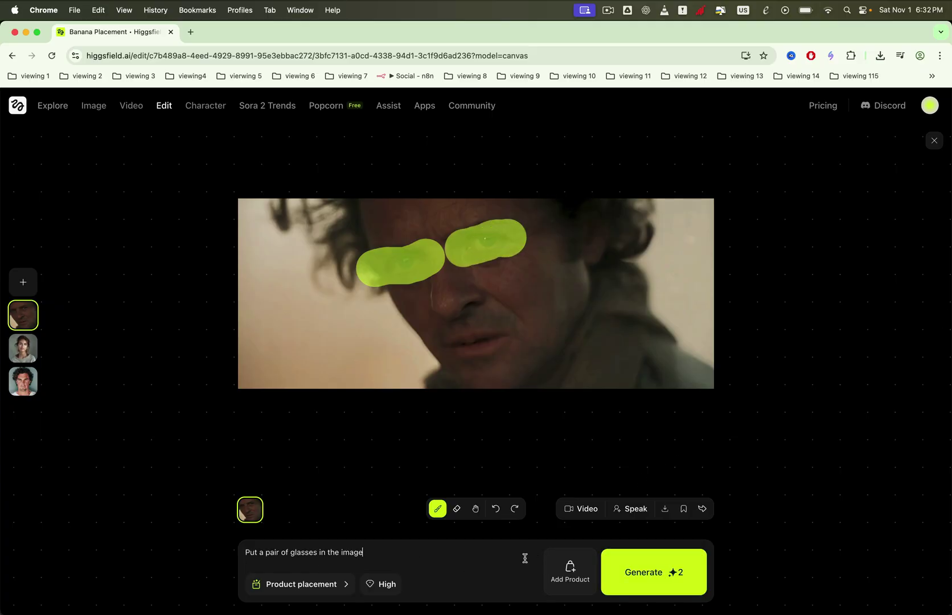
{"action": "left_click", "coordinate": [623, 567]}
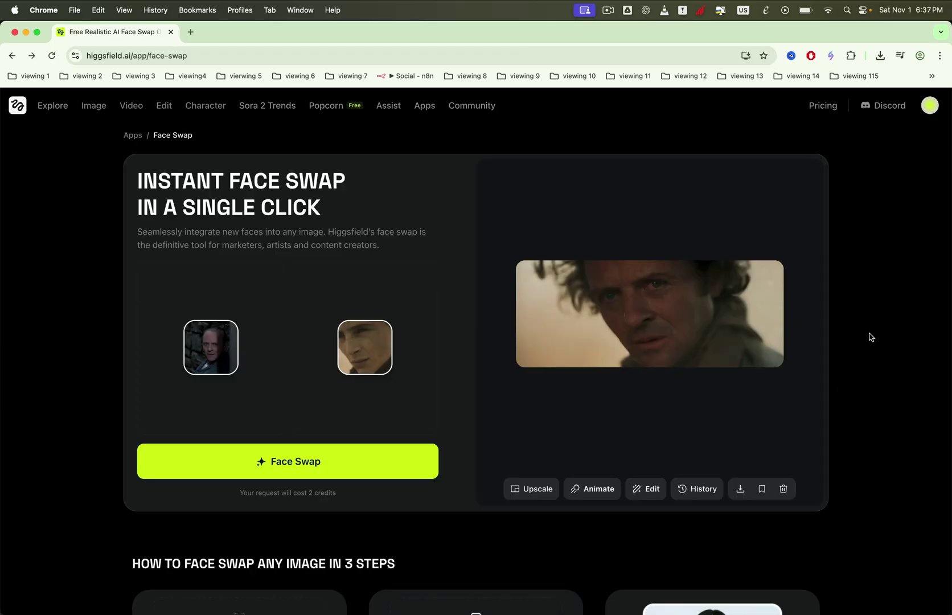
Step: Animate the close-up with Google Veo 3.1 Fast, 720p, 16:9: 'A smile creeps across his face.'
{"action": "left_click", "coordinate": [602, 491]}
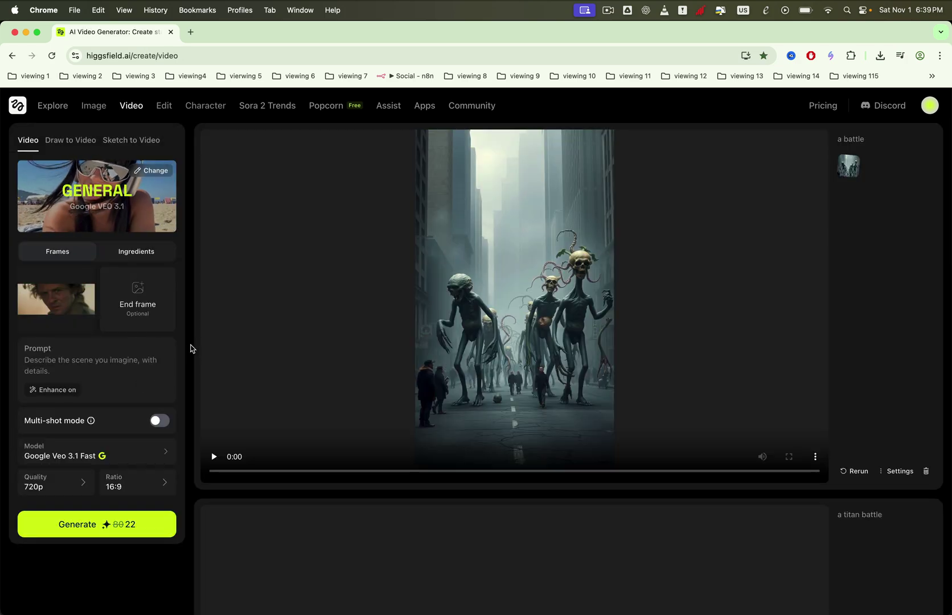
{"action": "left_click", "coordinate": [158, 458]}
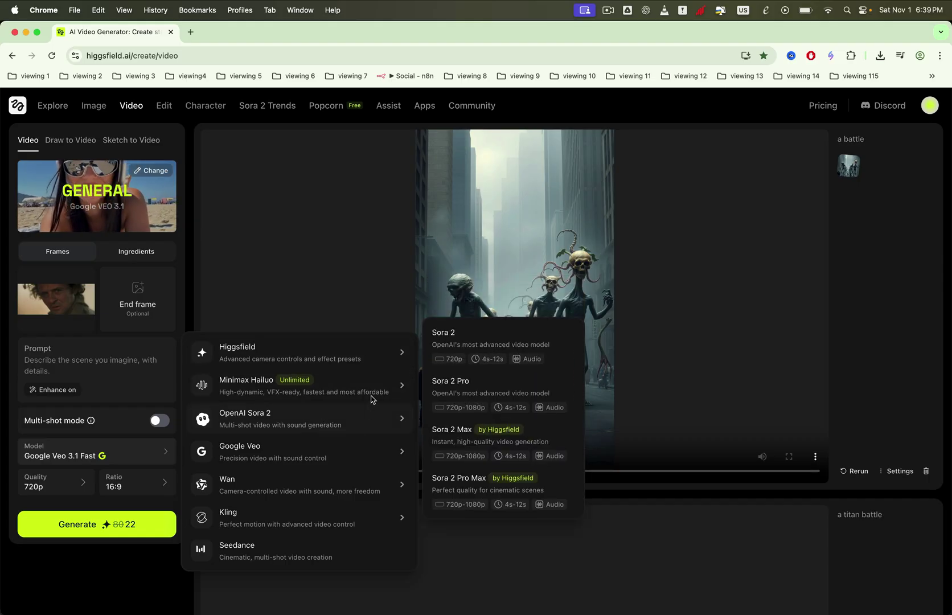
{"action": "mouse_move", "coordinate": [357, 444]}
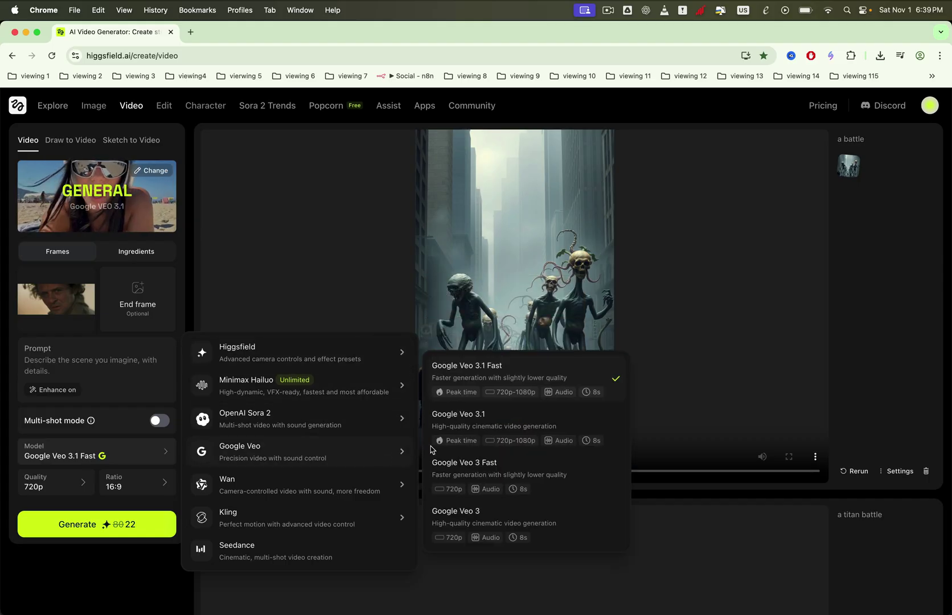
{"action": "left_click", "coordinate": [458, 369]}
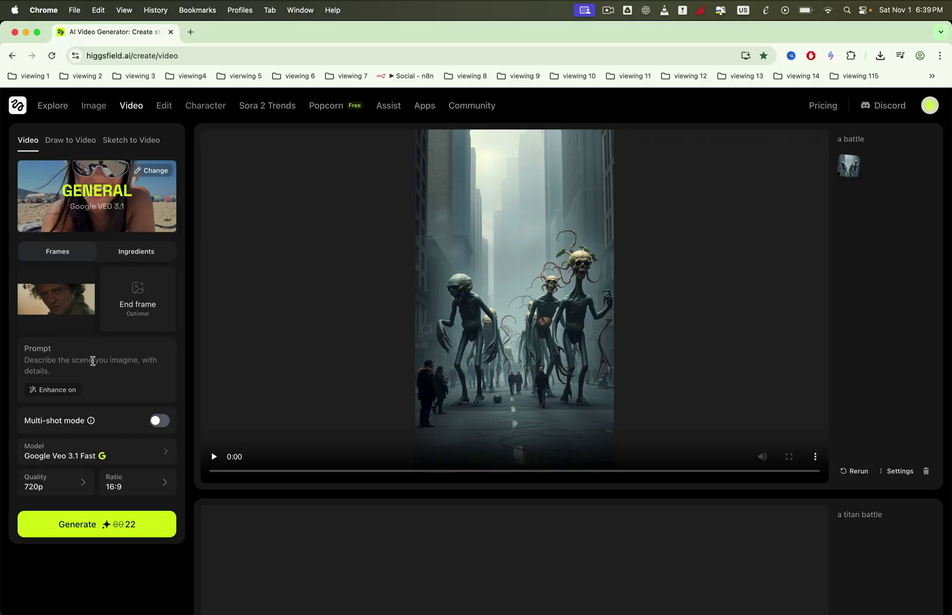
{"action": "type", "text": "A smile creeps across his face."}
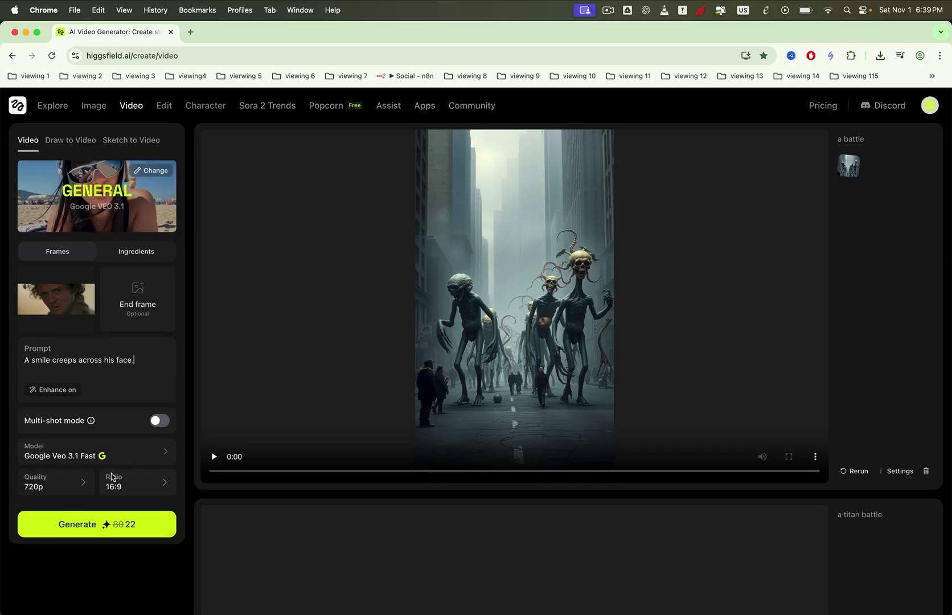
{"action": "left_click", "coordinate": [70, 481]}
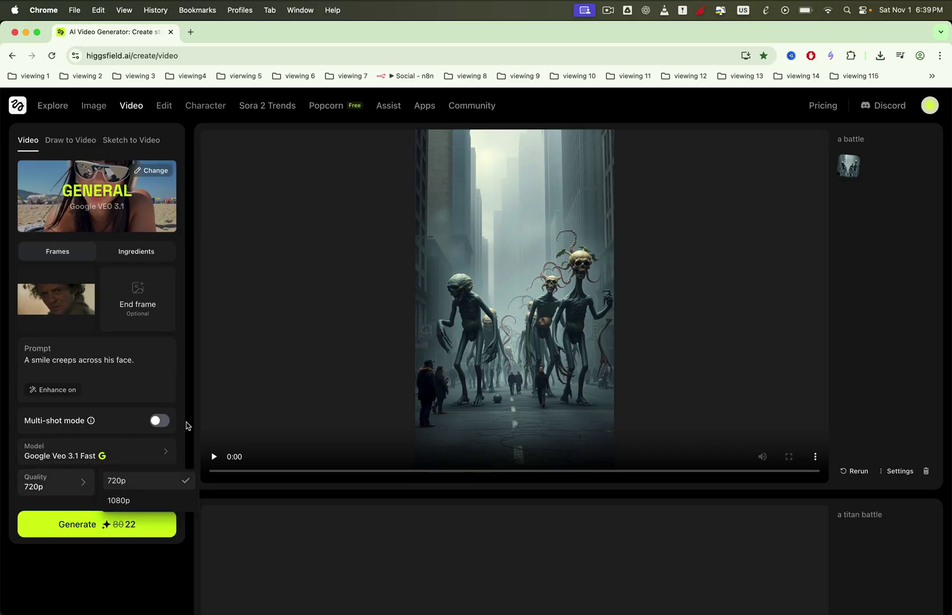
{"action": "left_click", "coordinate": [158, 472]}
{"action": "left_click", "coordinate": [153, 563]}
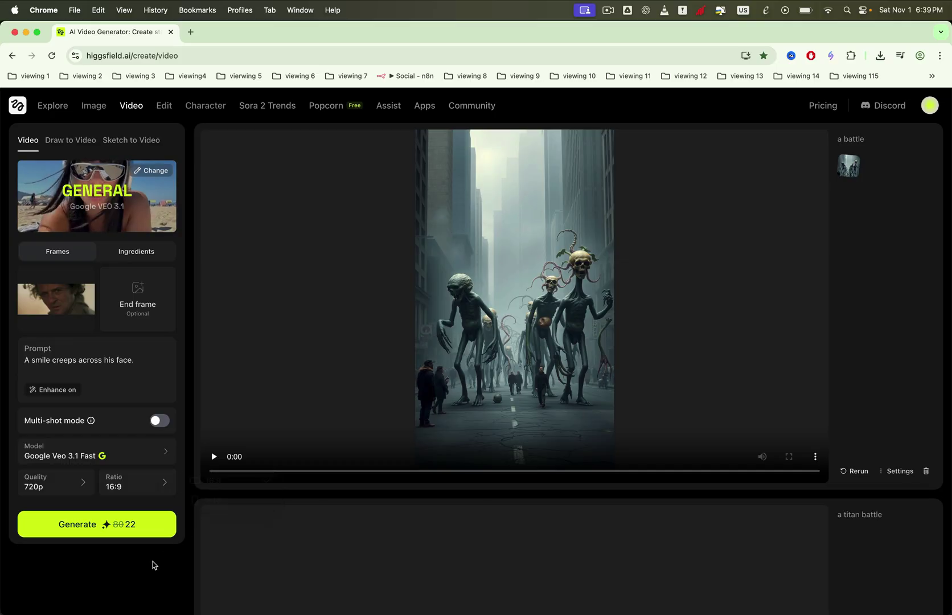
{"action": "left_click", "coordinate": [114, 536]}
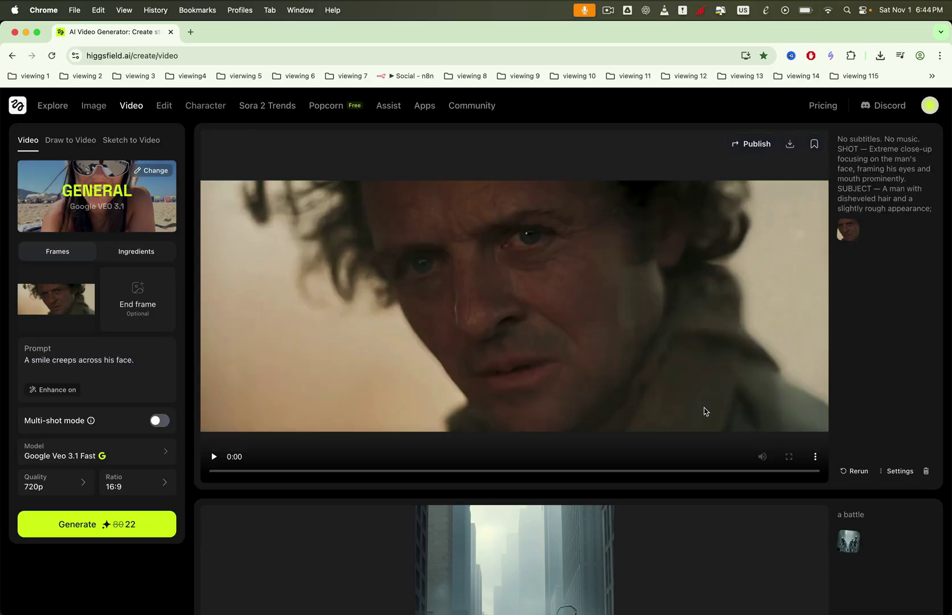
Step: Play the generated smile video, then go back to the Face Swap page
{"action": "left_click", "coordinate": [214, 456]}
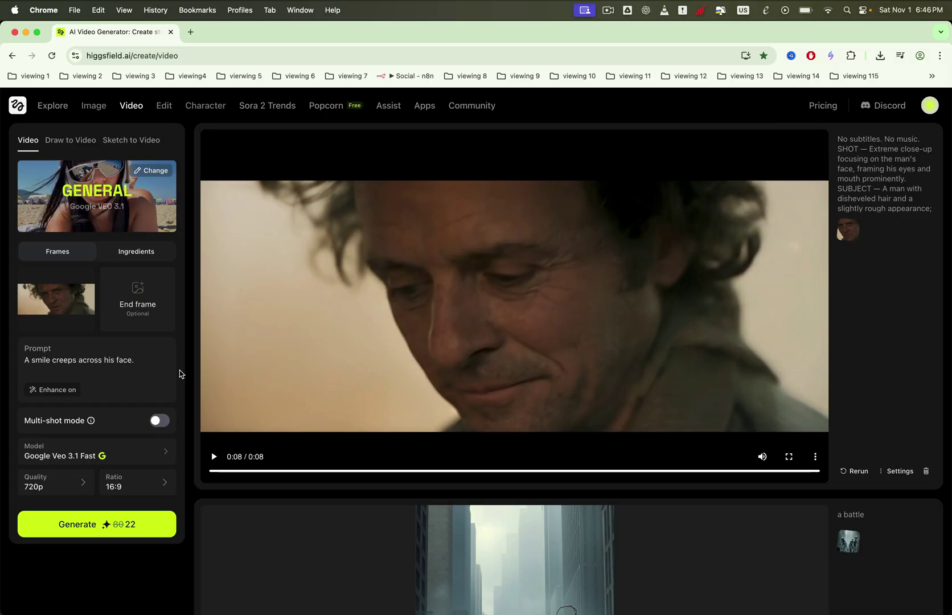
{"action": "left_click", "coordinate": [14, 59]}
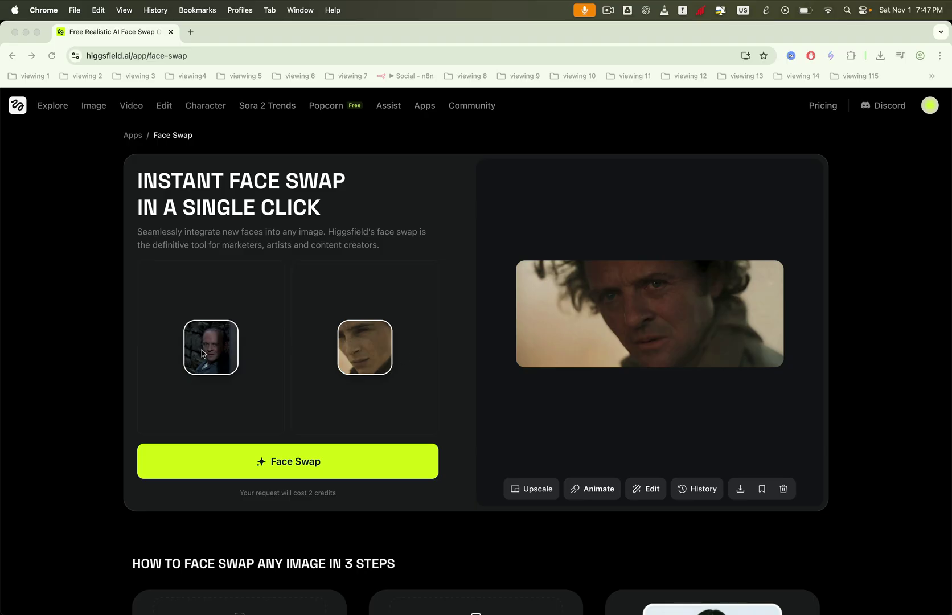
{"action": "left_click", "coordinate": [236, 321]}
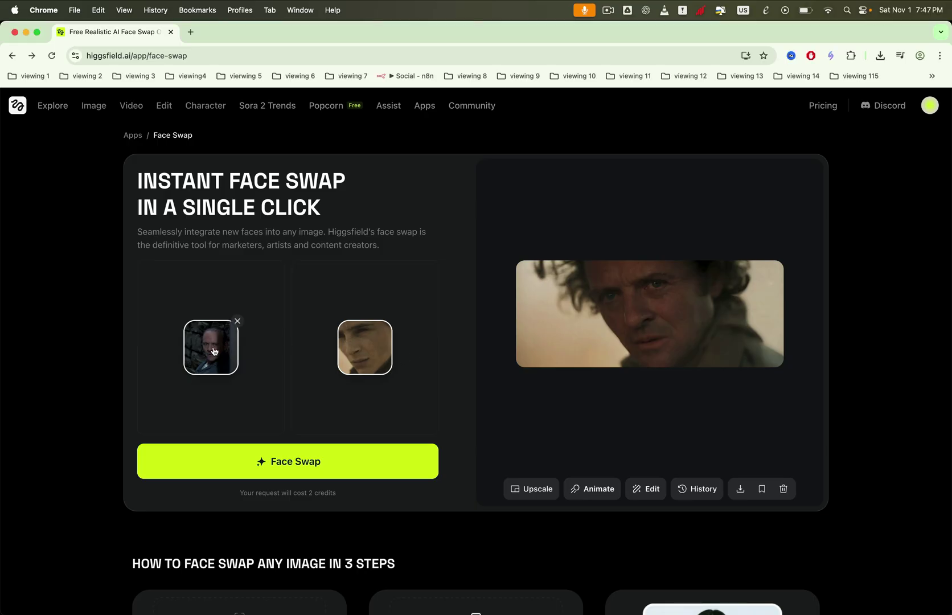
{"action": "left_click", "coordinate": [236, 321]}
{"action": "left_click", "coordinate": [391, 322]}
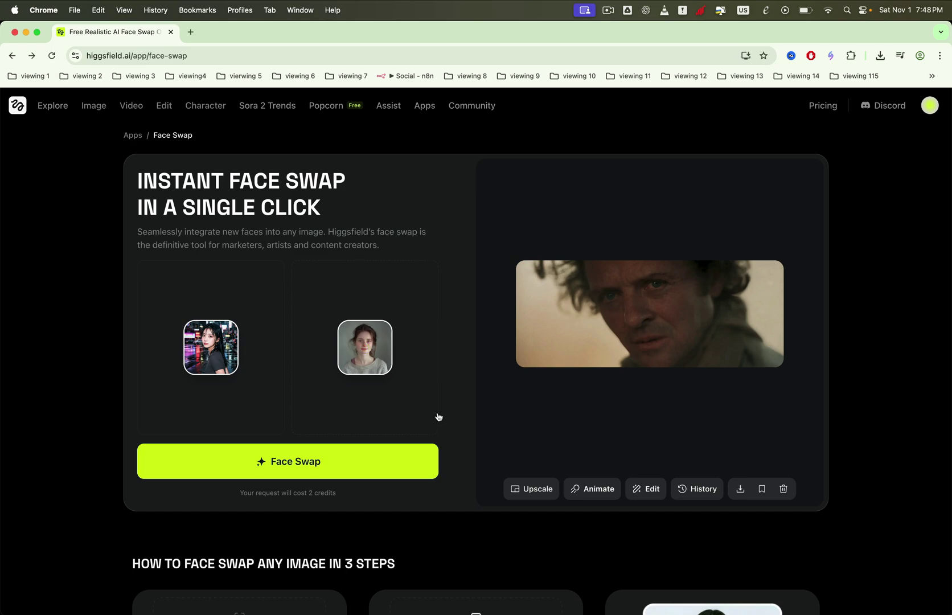
{"action": "left_click", "coordinate": [430, 448]}
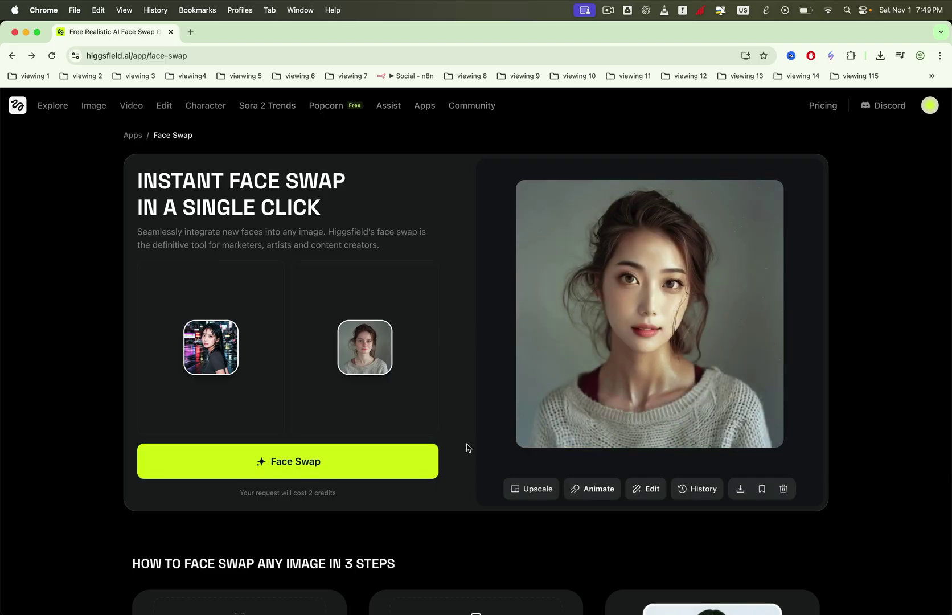
{"action": "left_click", "coordinate": [214, 344]}
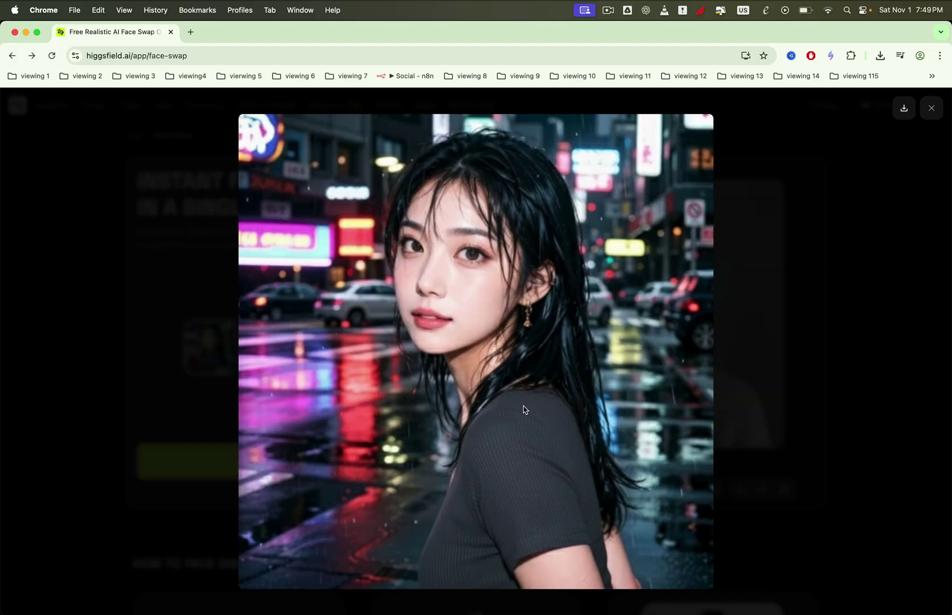
{"action": "left_click", "coordinate": [930, 112]}
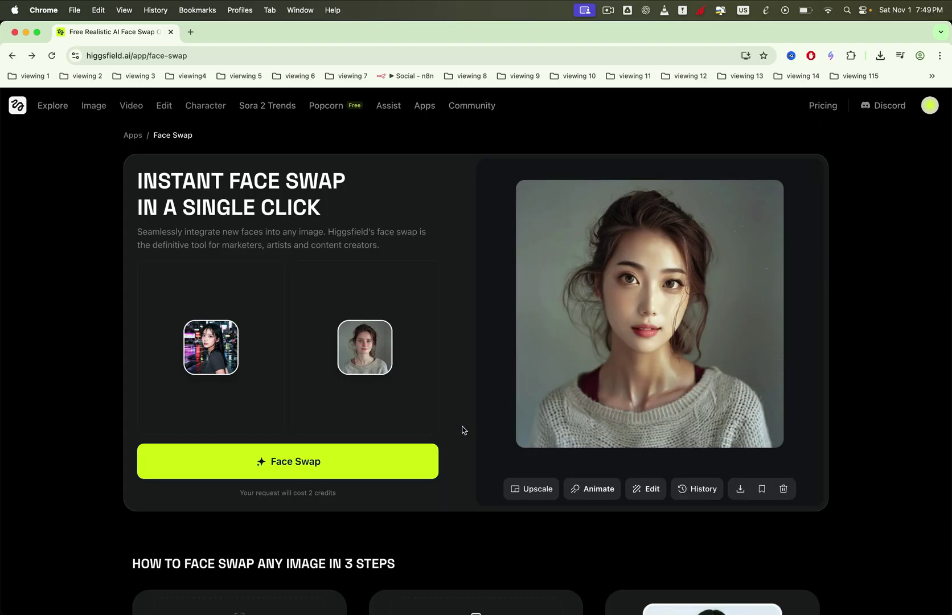
{"action": "left_click", "coordinate": [376, 365]}
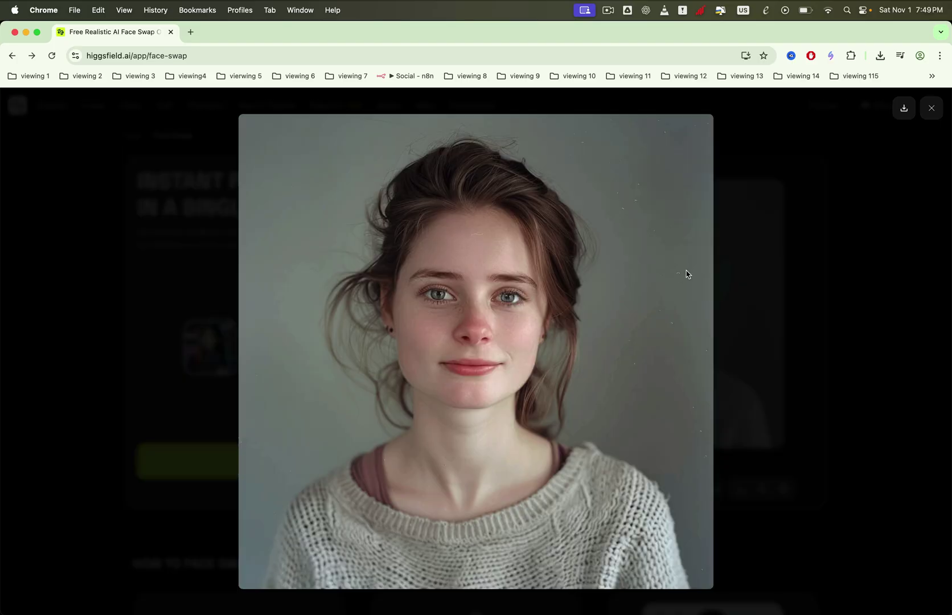
{"action": "left_click", "coordinate": [931, 109]}
Step: Switch the pricing plans to Annual billing, then return up to the Face Swap tool
{"action": "scroll", "coordinate": [844, 387], "scroll_direction": "down", "scroll_amount": 5}
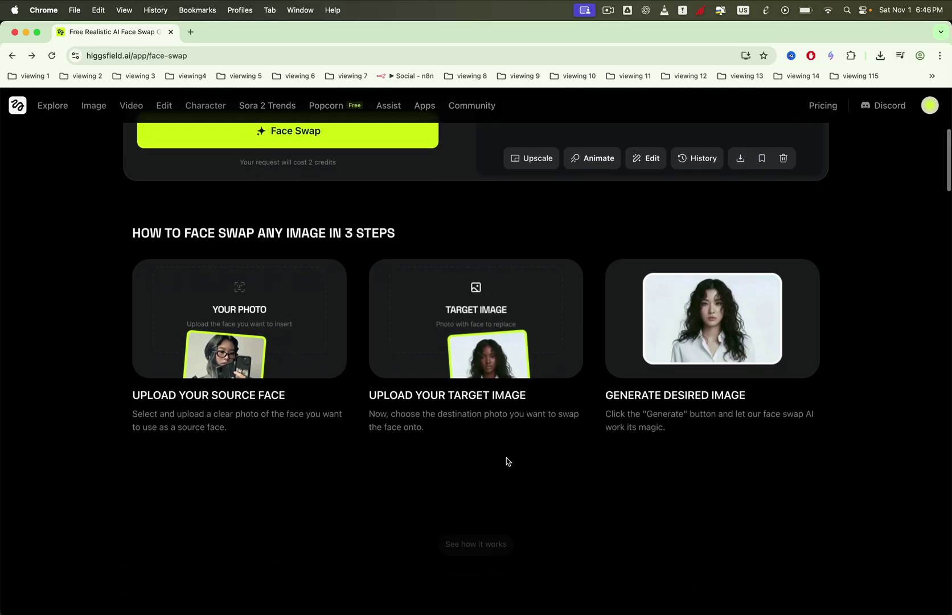
{"action": "scroll", "coordinate": [506, 458], "scroll_direction": "down", "scroll_amount": 8}
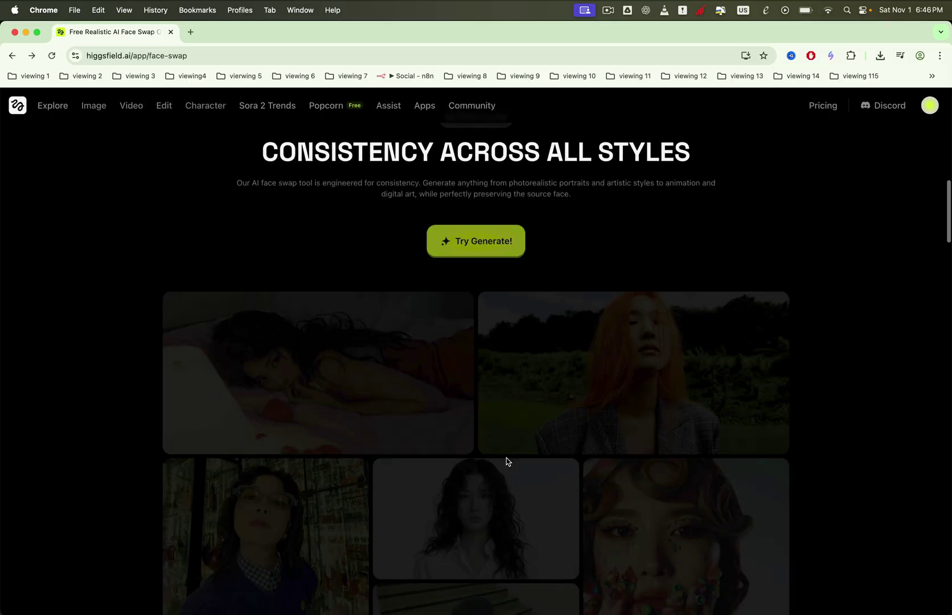
{"action": "scroll", "coordinate": [506, 458], "scroll_direction": "down", "scroll_amount": 4}
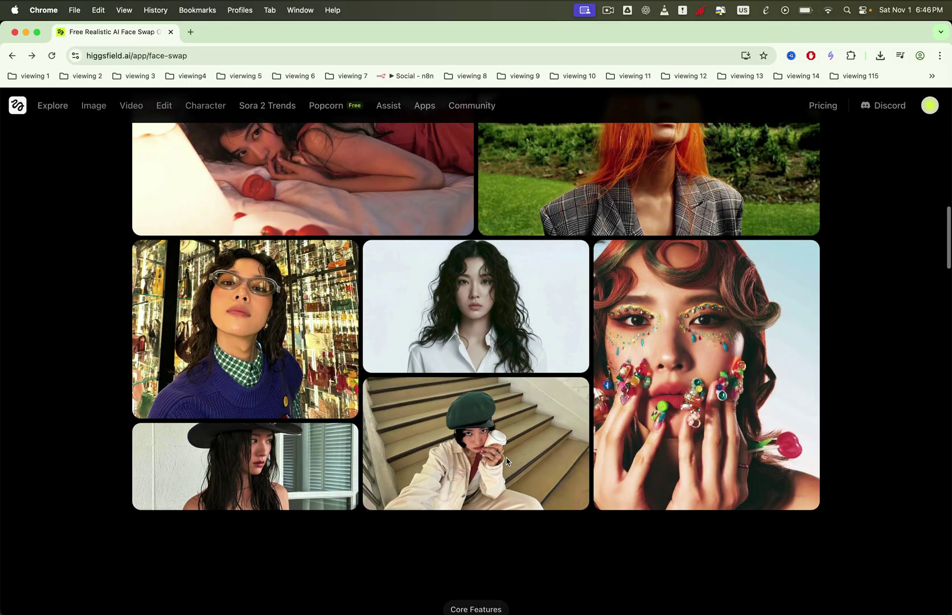
{"action": "scroll", "coordinate": [506, 458], "scroll_direction": "down", "scroll_amount": 7}
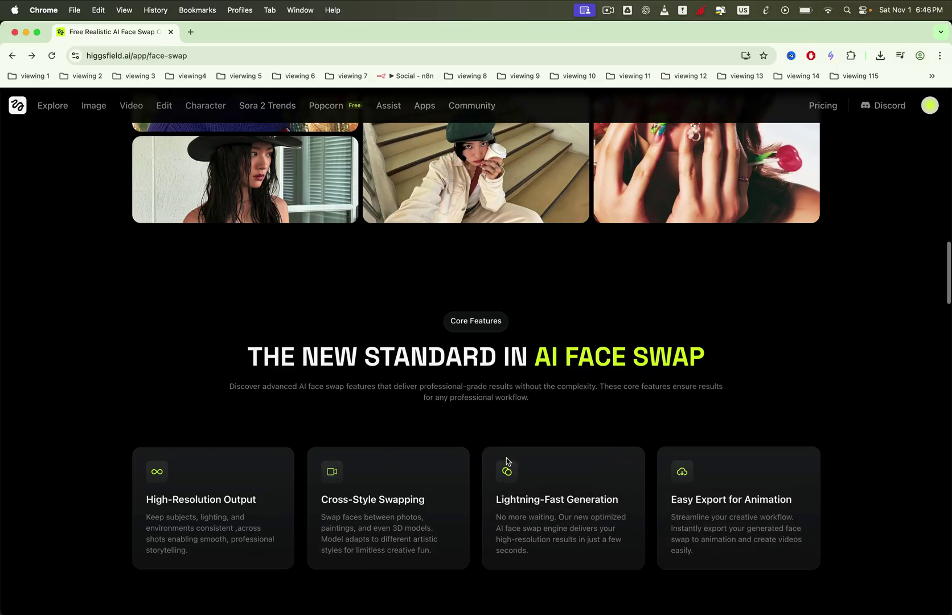
{"action": "scroll", "coordinate": [506, 458], "scroll_direction": "down", "scroll_amount": 10}
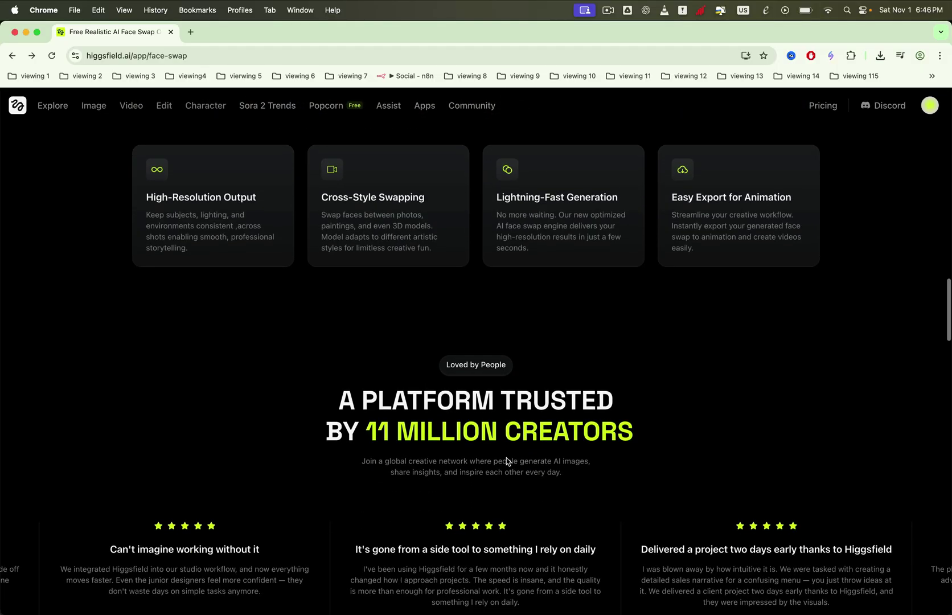
{"action": "scroll", "coordinate": [506, 461], "scroll_direction": "down", "scroll_amount": 11}
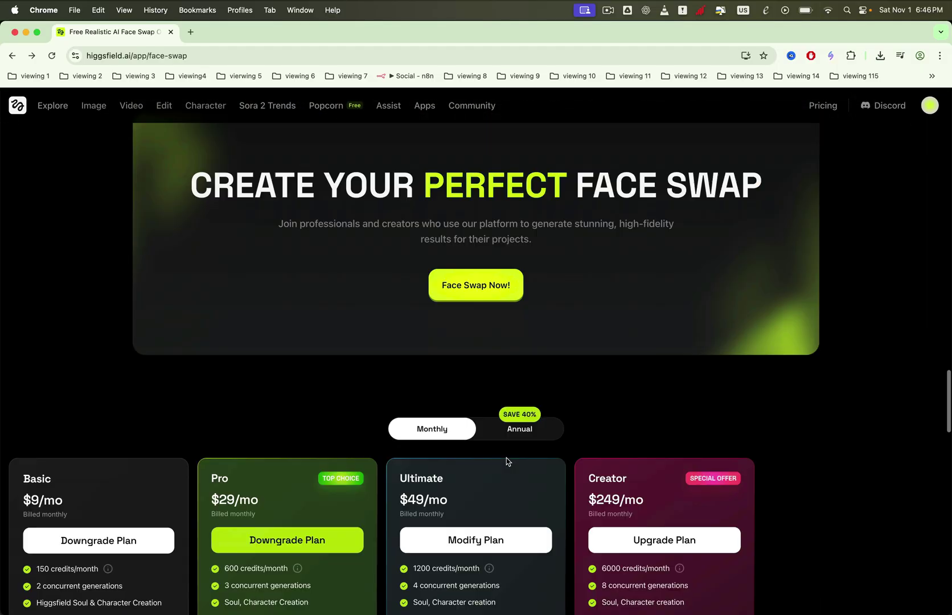
{"action": "scroll", "coordinate": [506, 458], "scroll_direction": "down", "scroll_amount": 4}
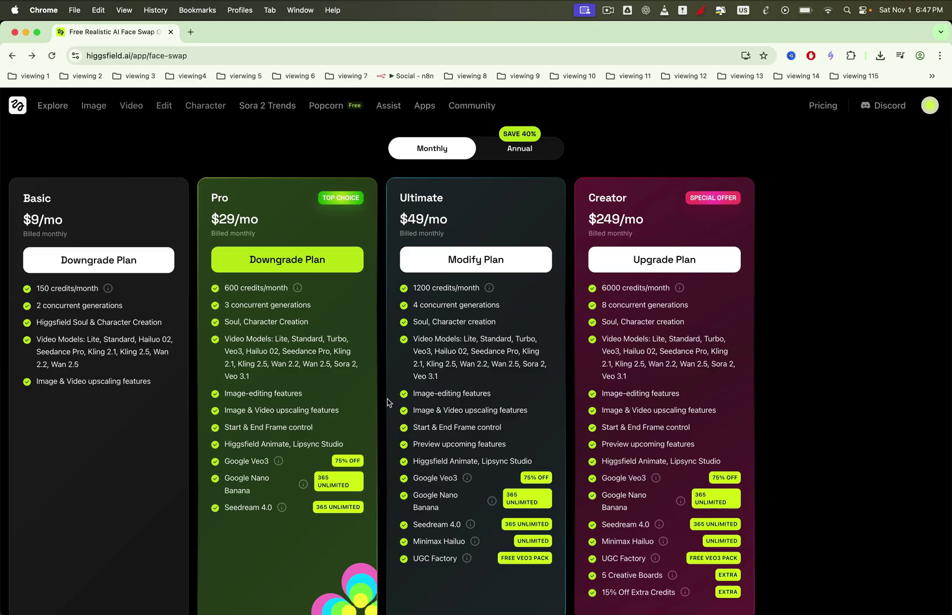
{"action": "left_click", "coordinate": [518, 152]}
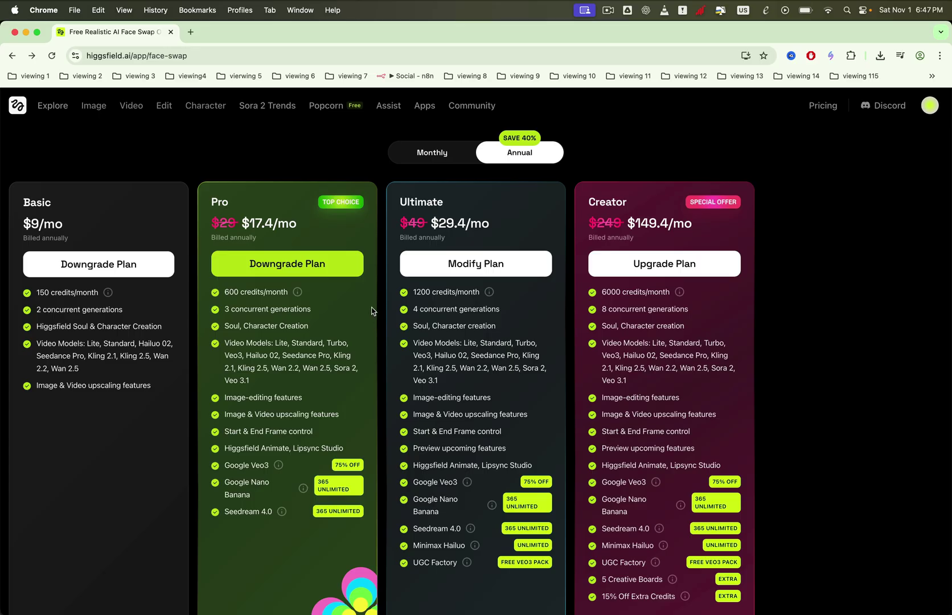
{"action": "scroll", "coordinate": [814, 351], "scroll_direction": "up", "scroll_amount": 3}
{"action": "scroll", "coordinate": [814, 351], "scroll_direction": "up", "scroll_amount": 10}
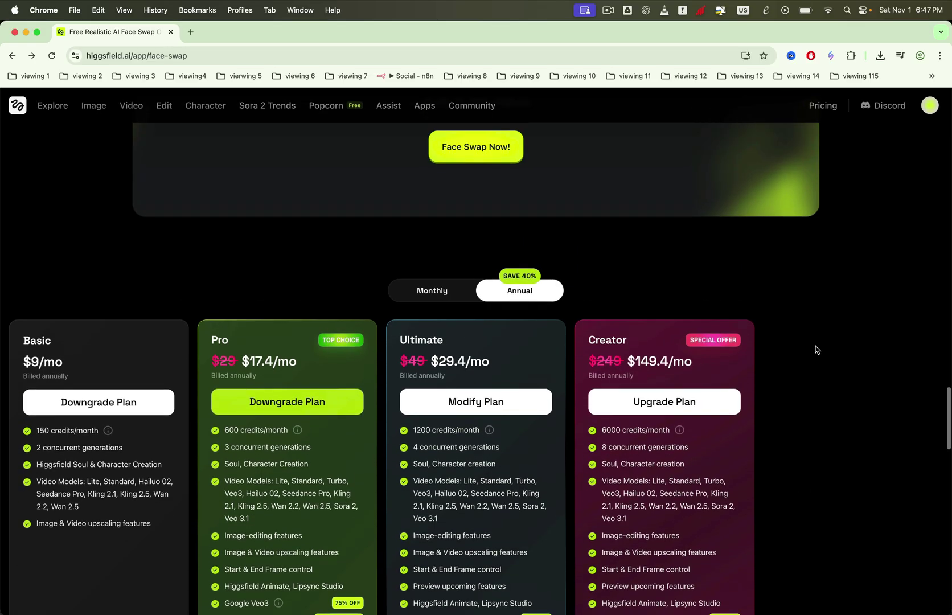
{"action": "scroll", "coordinate": [814, 346], "scroll_direction": "up", "scroll_amount": 5}
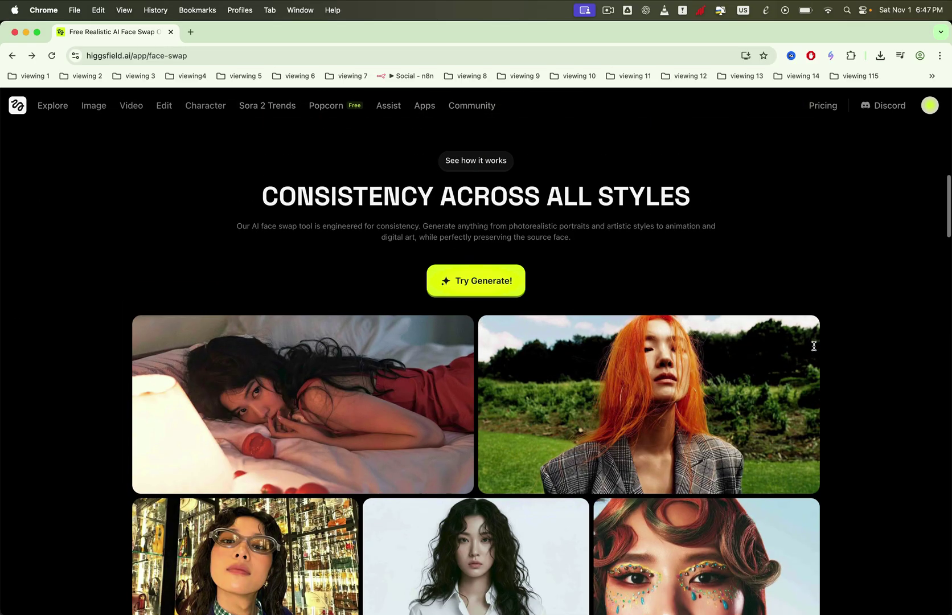
{"action": "scroll", "coordinate": [803, 326], "scroll_direction": "up", "scroll_amount": 3}
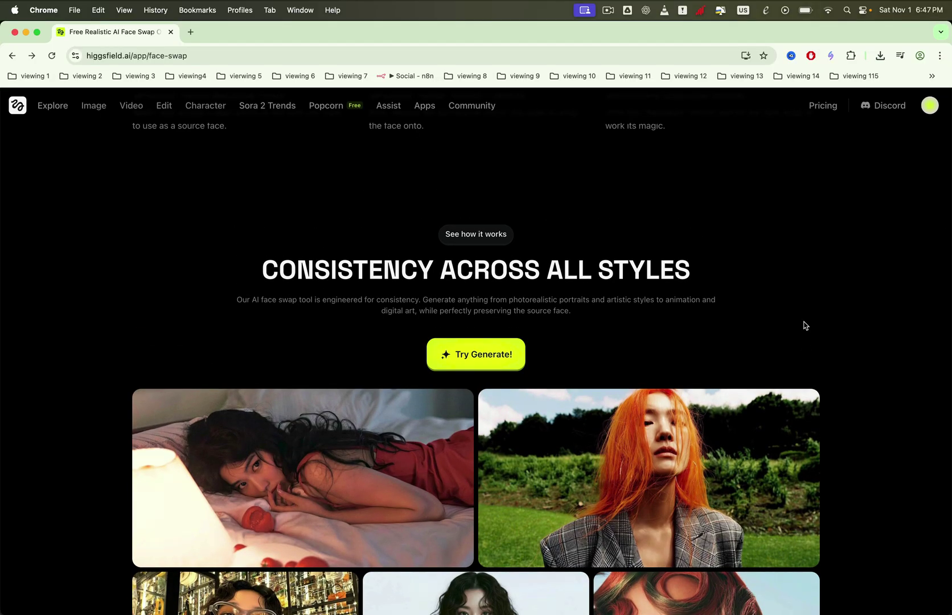
{"action": "scroll", "coordinate": [804, 326], "scroll_direction": "up", "scroll_amount": 2}
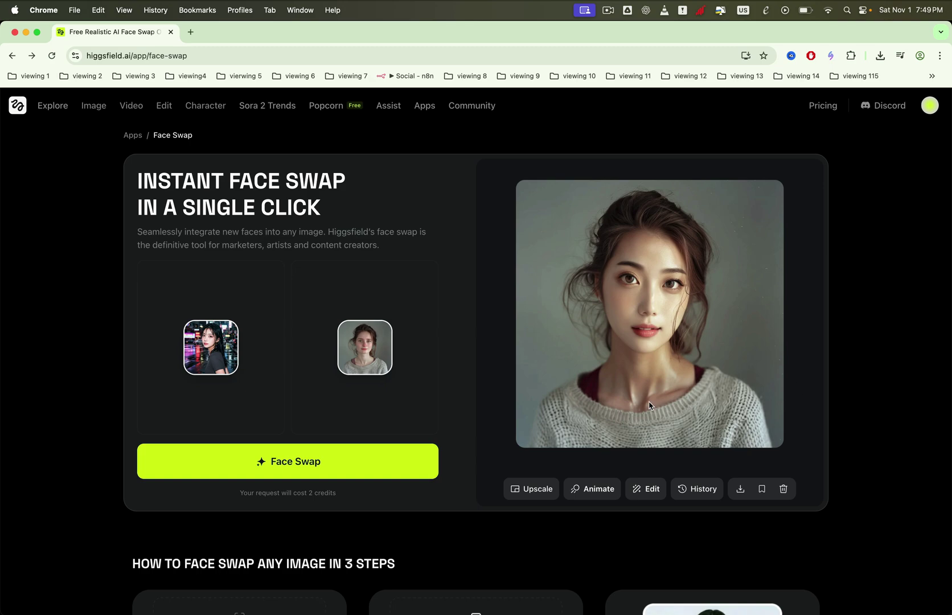
Step: Download the face-swapped sweater portrait and open Lipsync Studio from the Video menu
{"action": "left_click", "coordinate": [739, 491]}
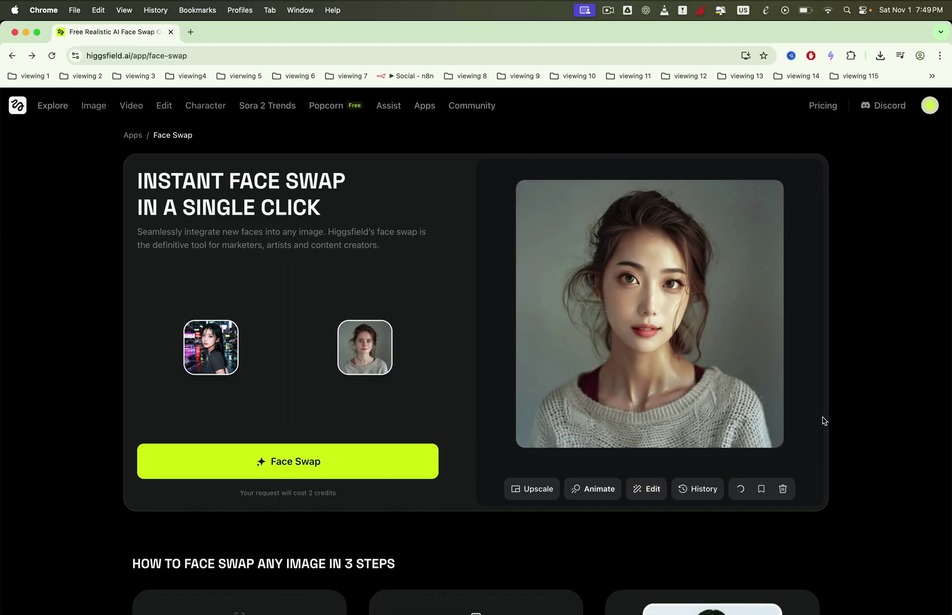
{"action": "mouse_move", "coordinate": [130, 108]}
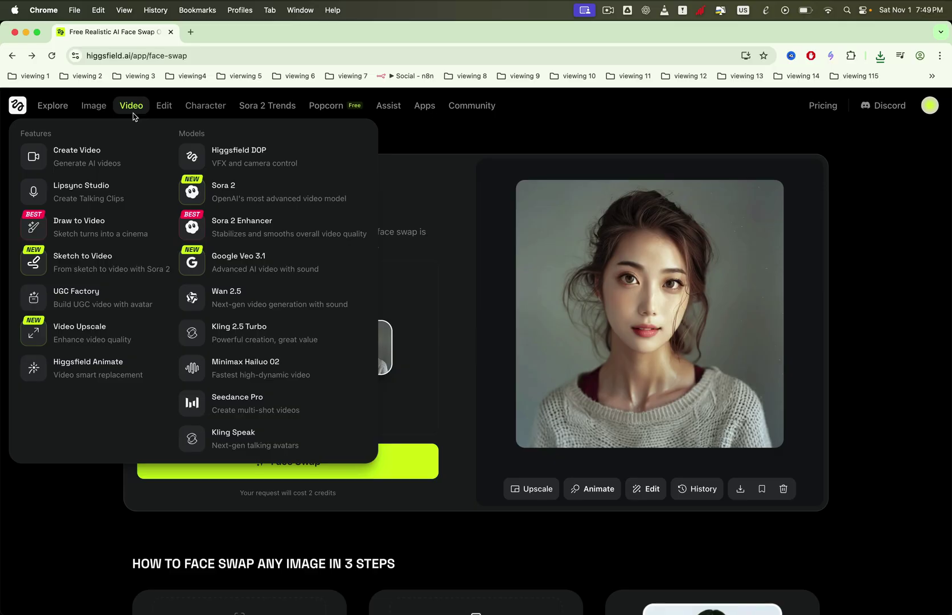
{"action": "left_click", "coordinate": [94, 187]}
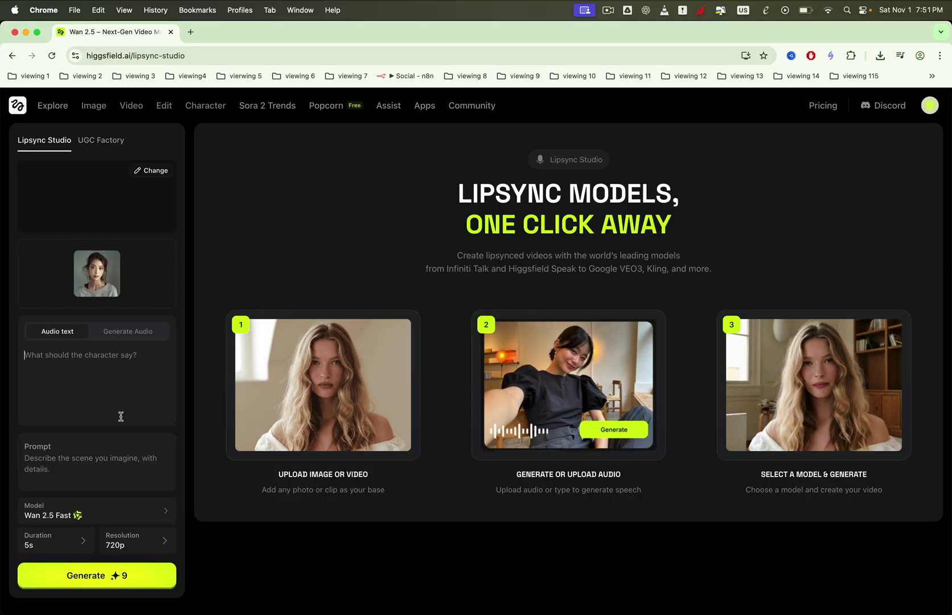
Step: Add an a-cappella singer scene prompt and the lyrics 'Hey, can you see me, baby?…', then generate
{"action": "left_click", "coordinate": [121, 459]}
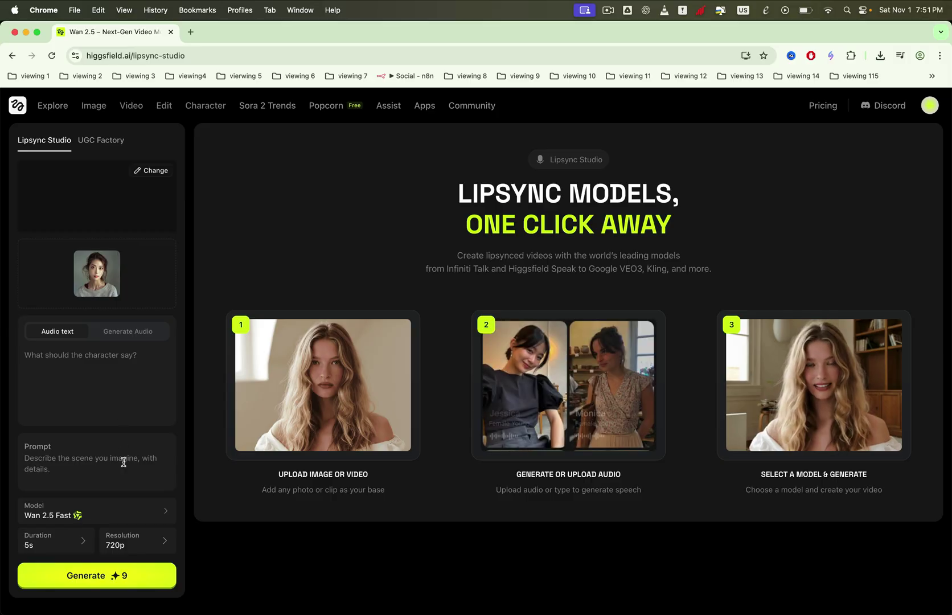
{"action": "key", "text": "super+v"}
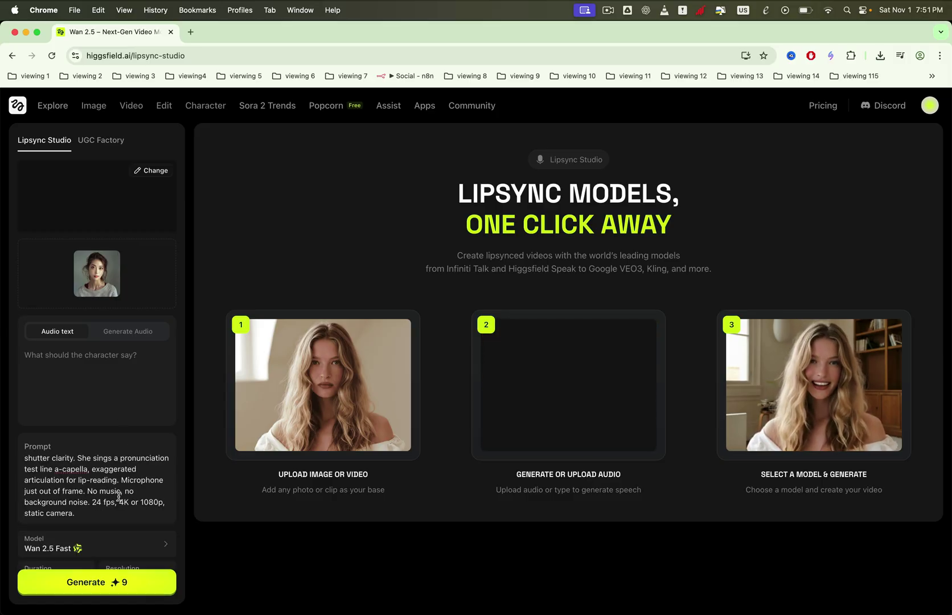
{"action": "left_click", "coordinate": [114, 398]}
{"action": "type", "text": "Hey, can you see me, baby? Bright lights shimmer on my face. Ooh—ee—ah, la-la-la—keep the beat with me."}
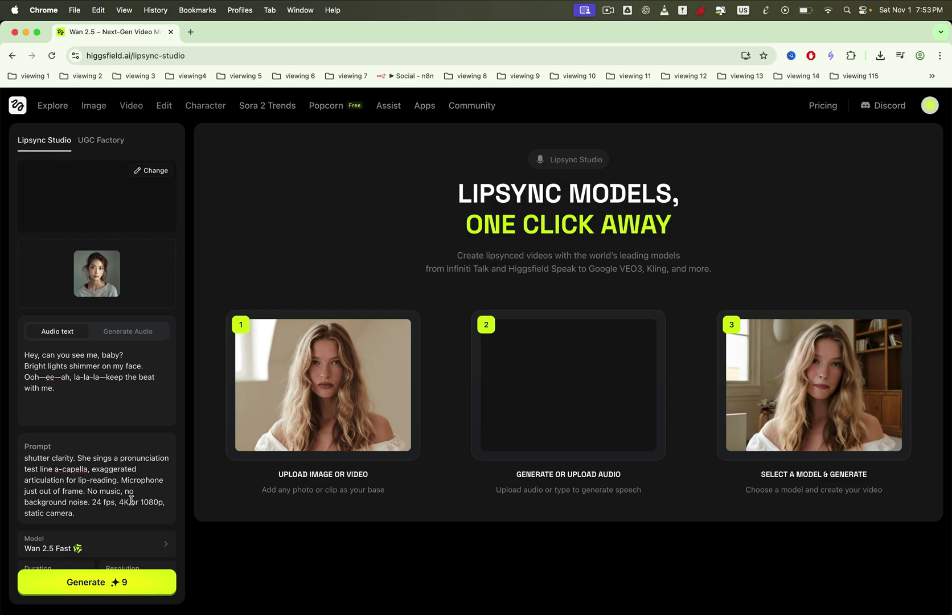
{"action": "left_click", "coordinate": [111, 585]}
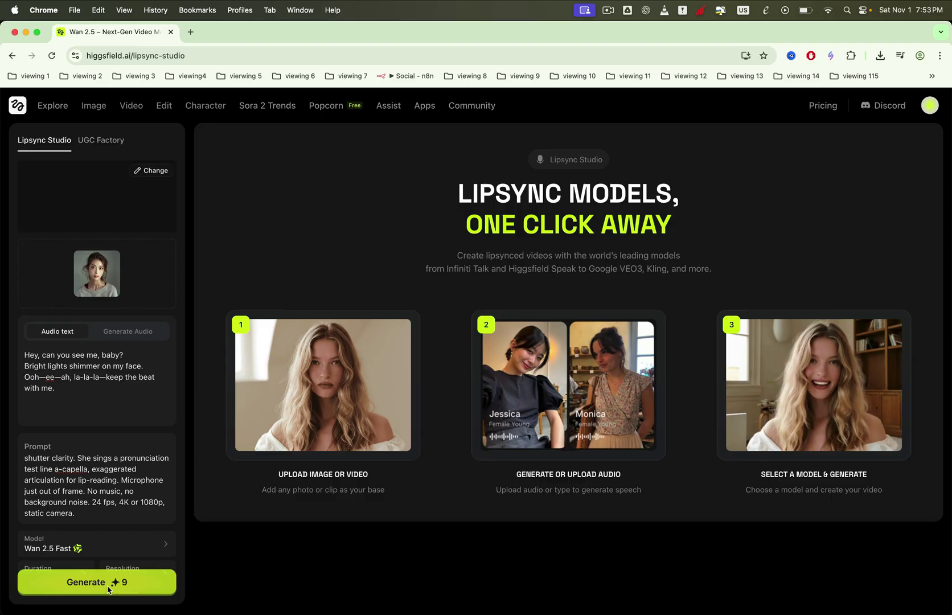